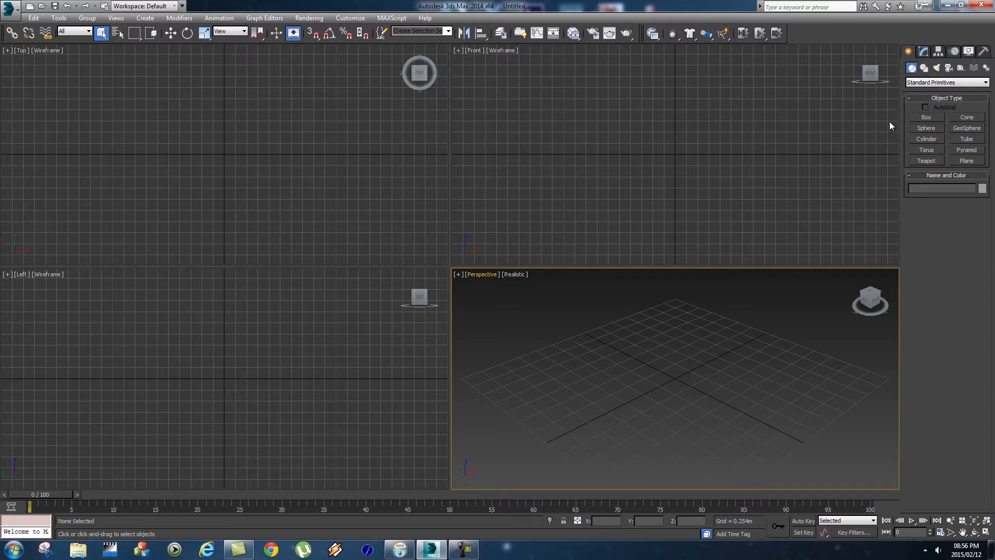
# - Assign V-Ray Adv 3.00.03 as the production renderer in the render setup and close the setup window
pyautogui.click(310, 19)
pyautogui.click(337, 47)
pyautogui.scroll(-3, 647, 329)
pyautogui.scroll(-5, 647, 329)
pyautogui.click(582, 357)
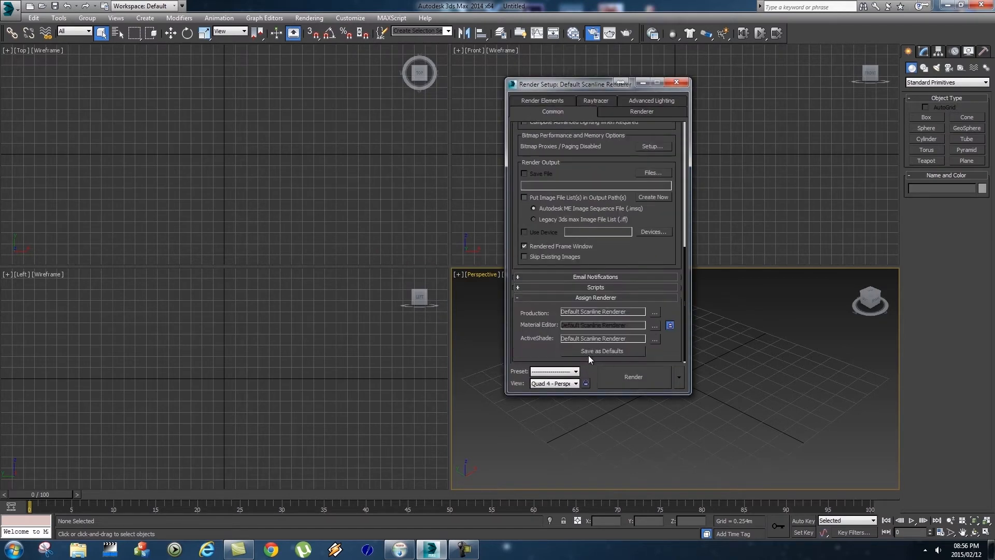
pyautogui.click(654, 312)
pyautogui.doubleClick(551, 206)
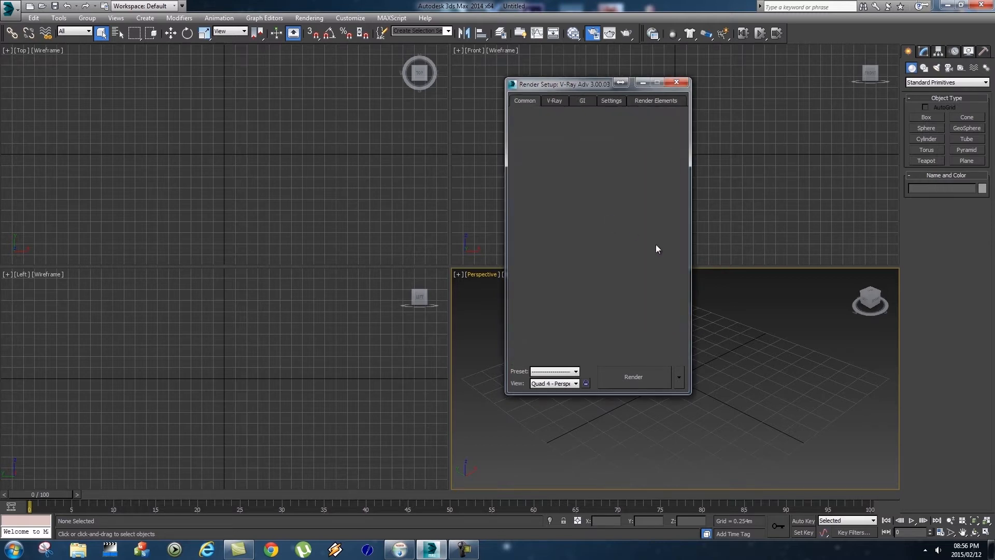
pyautogui.click(682, 83)
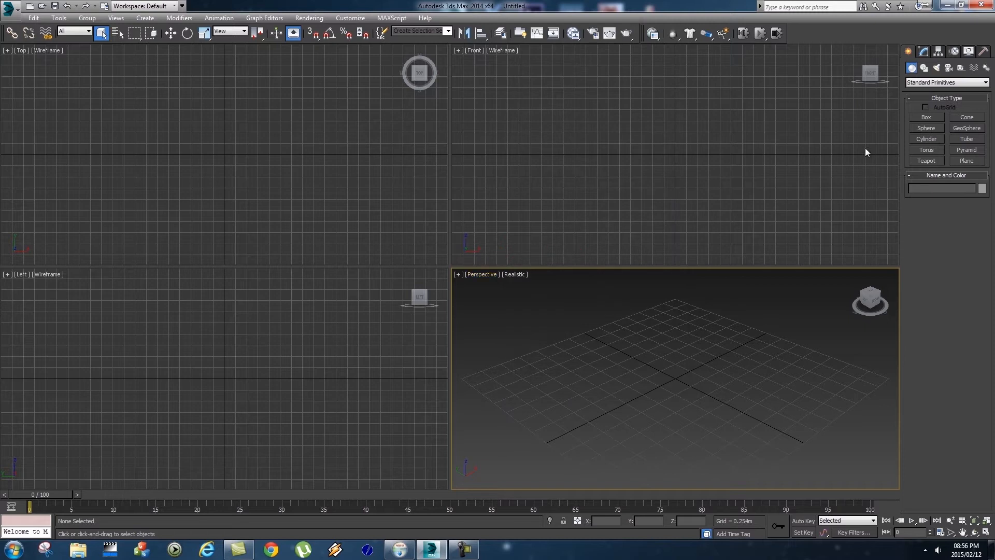
# - Create a sphere with a radius of about 0.614 m at the grid centre in the Perspective view
pyautogui.click(926, 127)
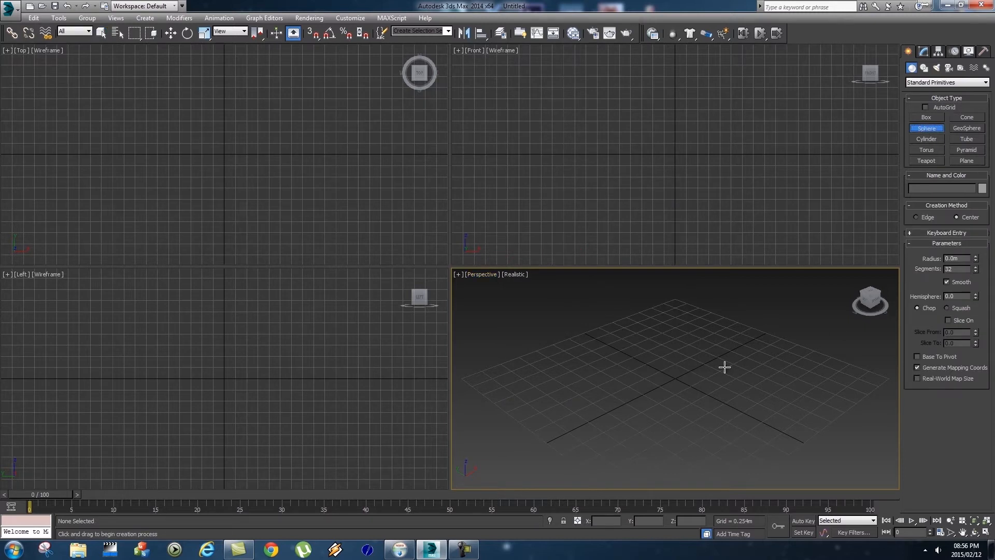
pyautogui.moveTo(674, 379); pyautogui.dragTo(712, 361)
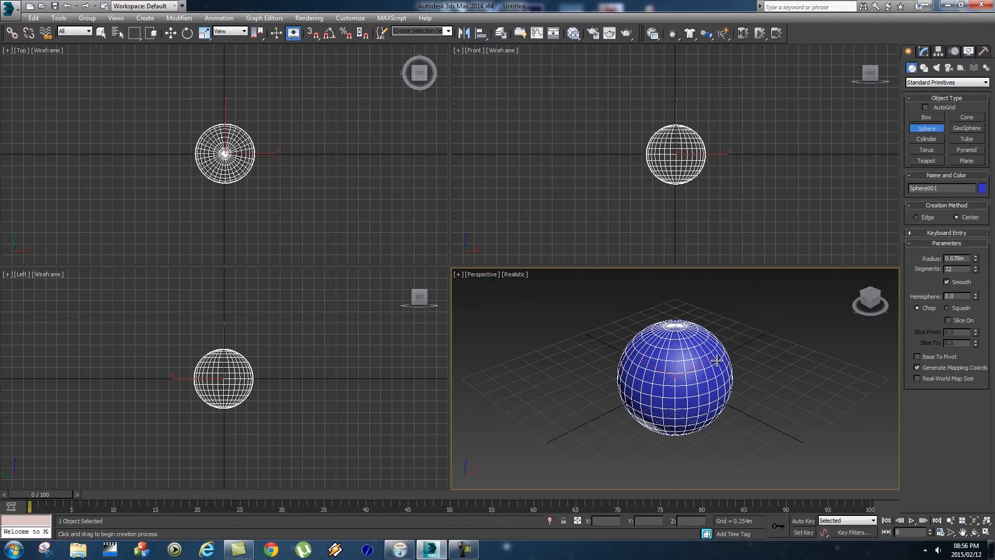
pyautogui.moveTo(720, 386)
pyautogui.keyDown('alt'); pyautogui.mouseDown(button='middle')
pyautogui.moveTo(739, 402)
pyautogui.moveTo(695, 363)
pyautogui.moveTo(737, 395)
pyautogui.mouseUp(button='middle'); pyautogui.keyUp('alt')
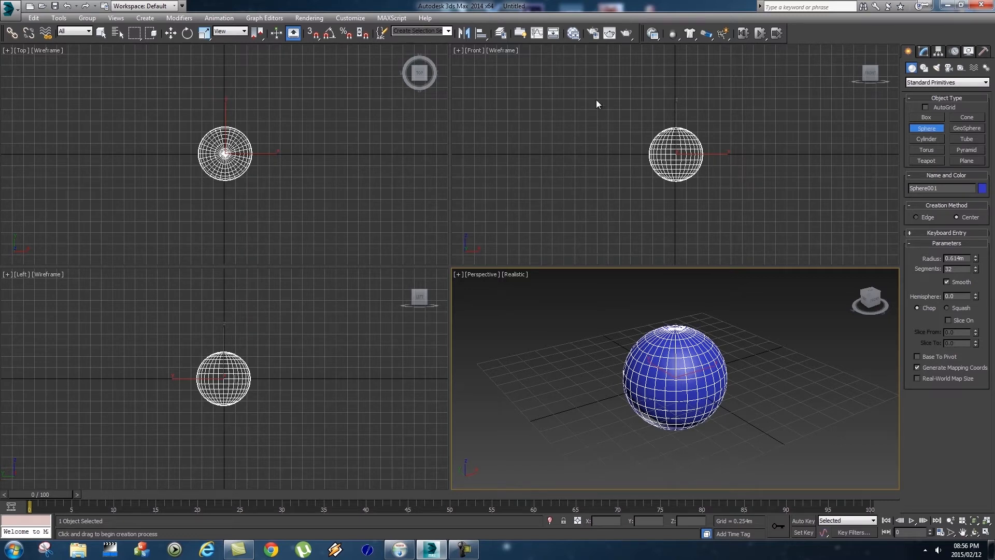
# - Open the material editor and switch it to the Compact Material Editor mode
pyautogui.click(569, 38)
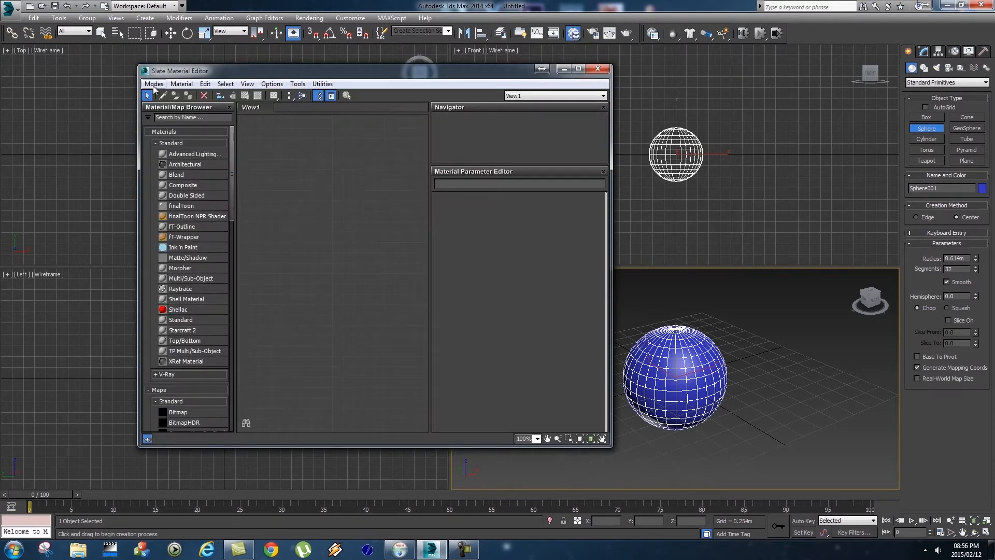
pyautogui.click(154, 85)
pyautogui.click(181, 96)
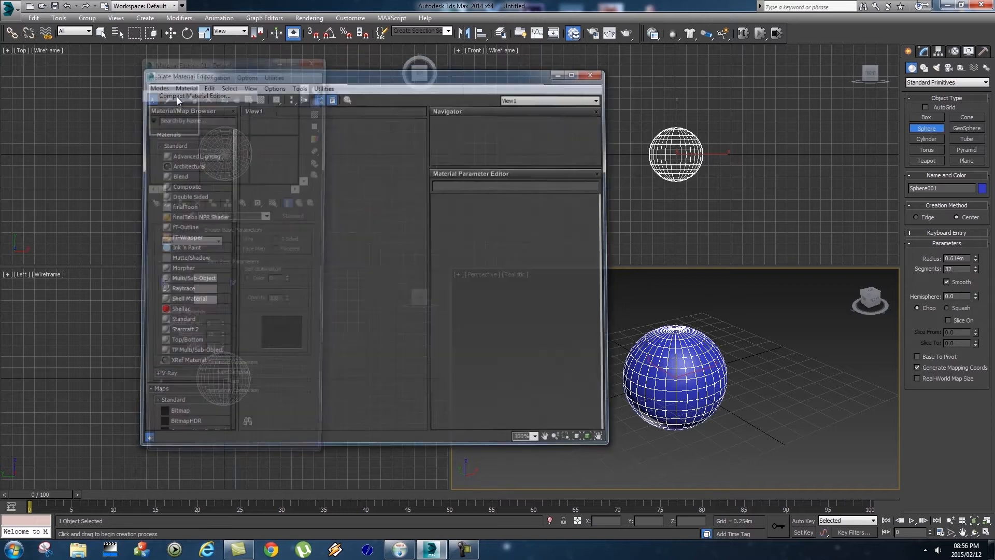
pyautogui.moveTo(218, 62); pyautogui.dragTo(291, 62)
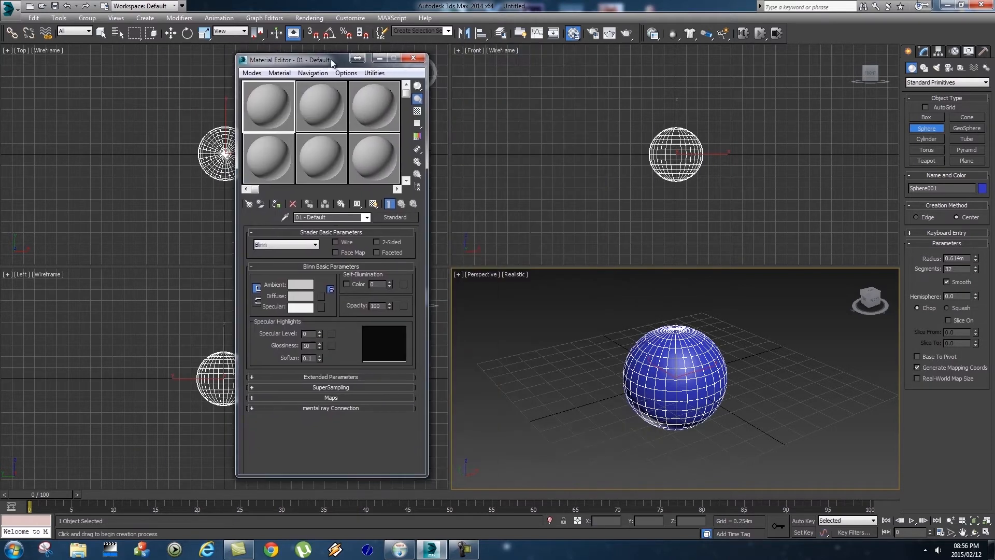
# - Switch the material editor back to Slate mode and close it
pyautogui.click(252, 74)
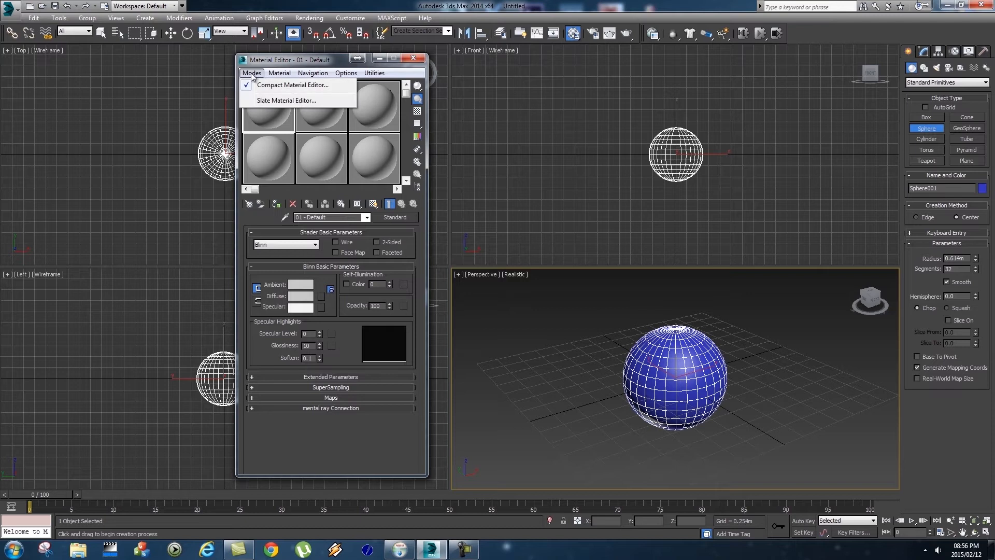
pyautogui.click(286, 100)
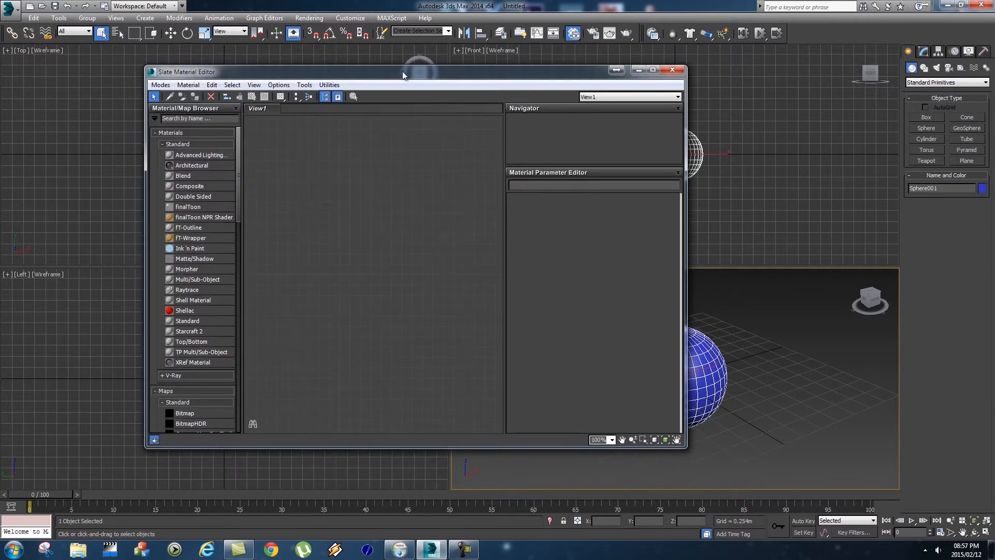
pyautogui.moveTo(402, 70); pyautogui.dragTo(362, 75)
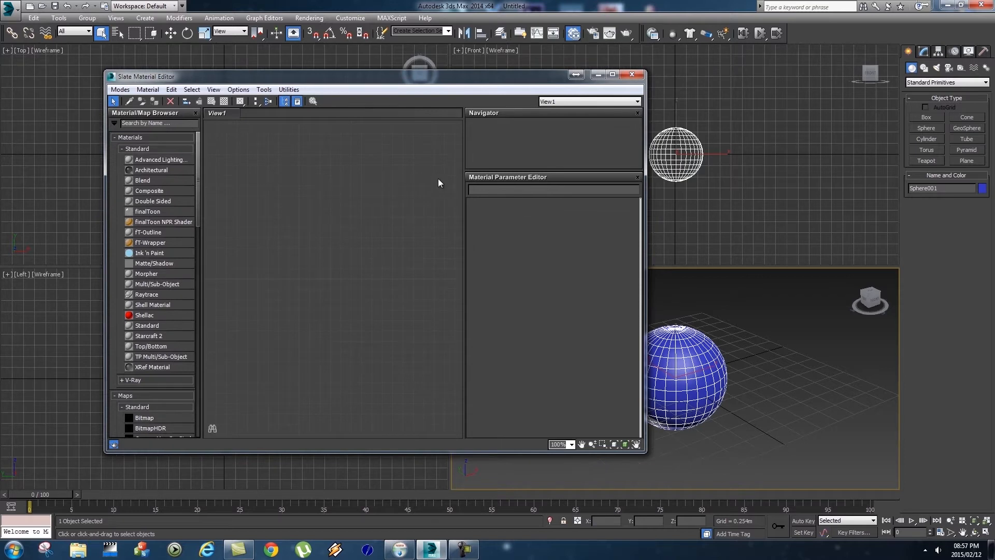
pyautogui.click(630, 75)
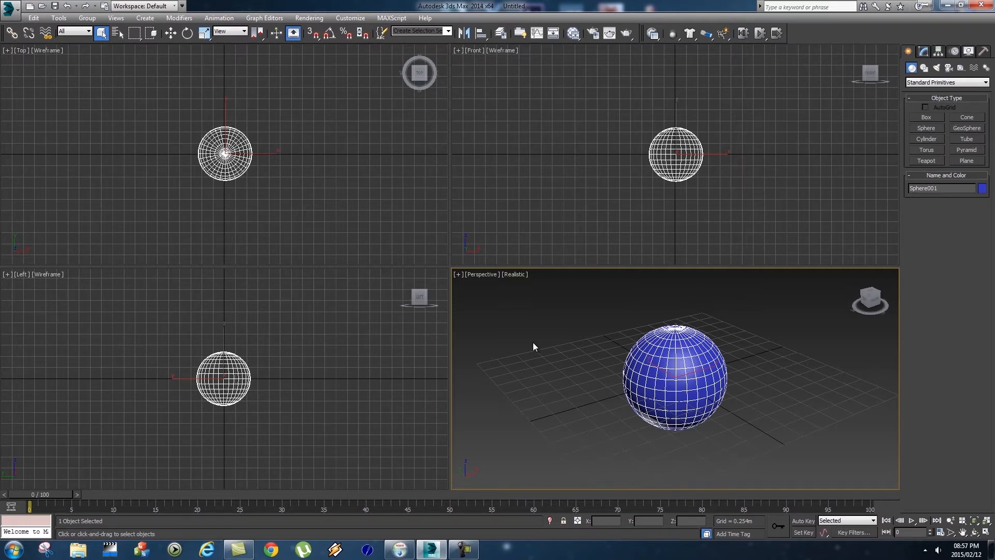
# - Open the Slate Material Editor and add a VRayMtl material node to the empty view
pyautogui.press('m')
pyautogui.moveTo(369, 80); pyautogui.dragTo(330, 66)
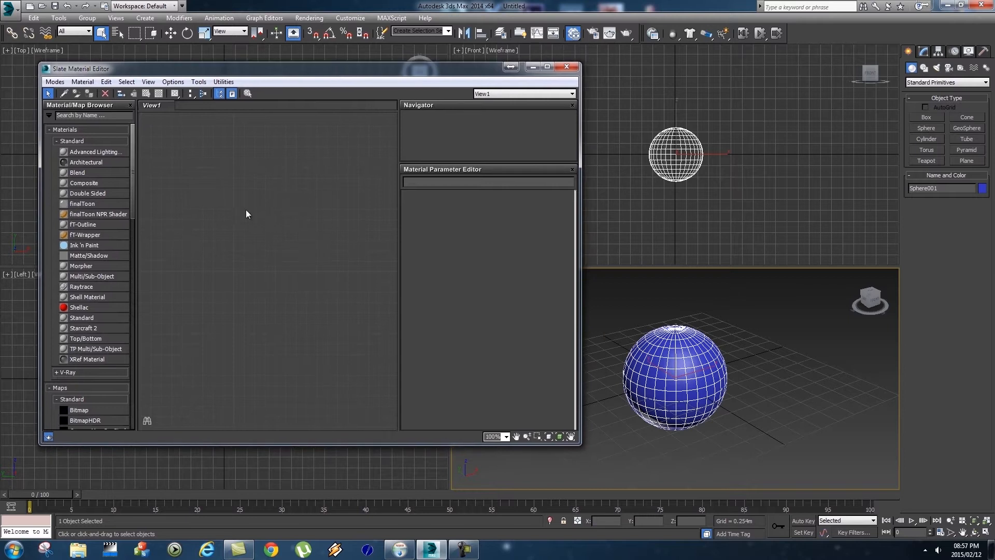
pyautogui.rightClick(223, 189)
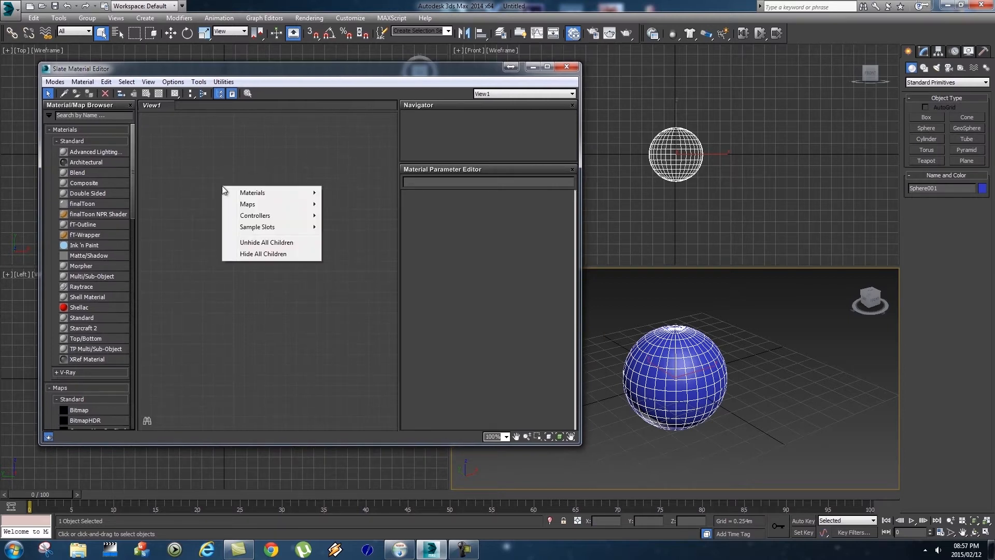
pyautogui.moveTo(254, 194)
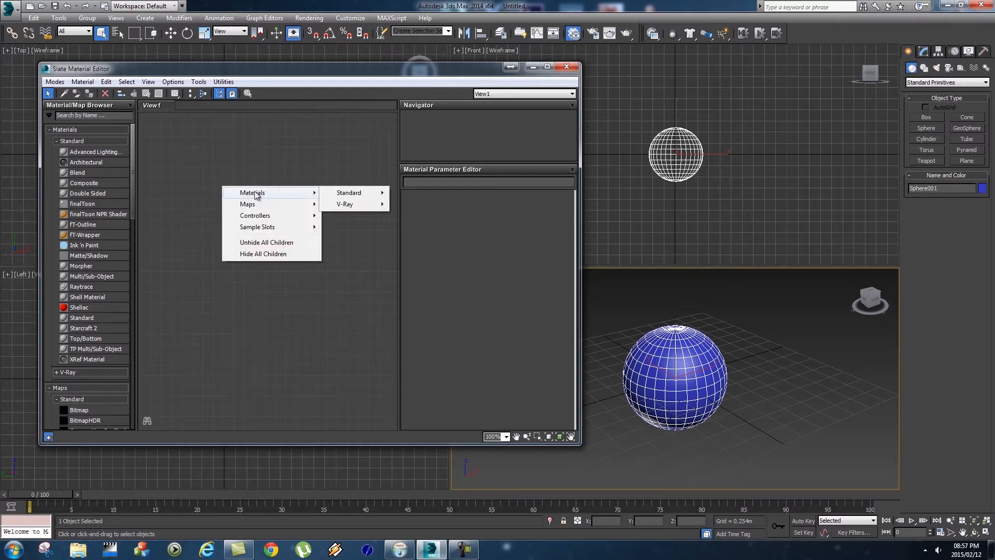
pyautogui.moveTo(347, 205)
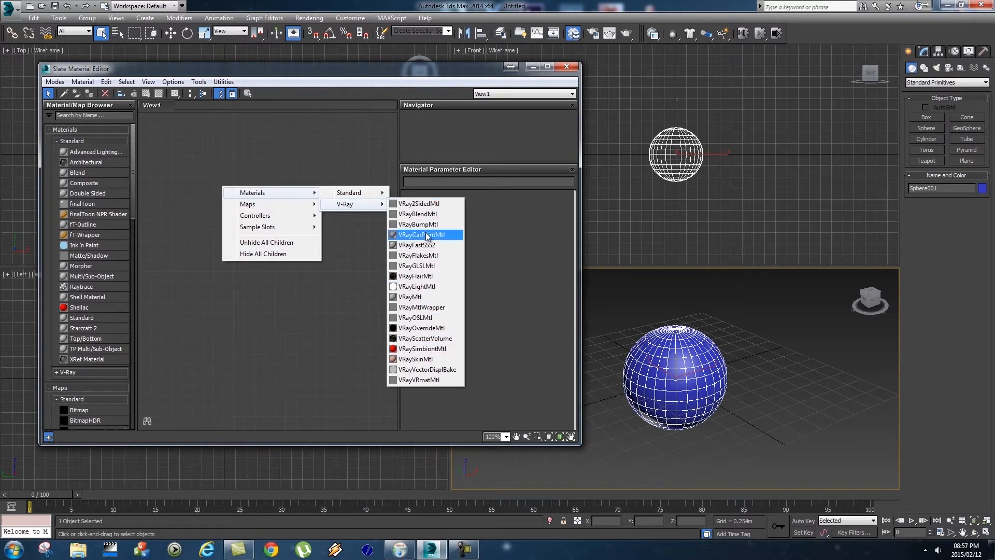
pyautogui.click(417, 299)
pyautogui.moveTo(230, 201); pyautogui.dragTo(265, 172)
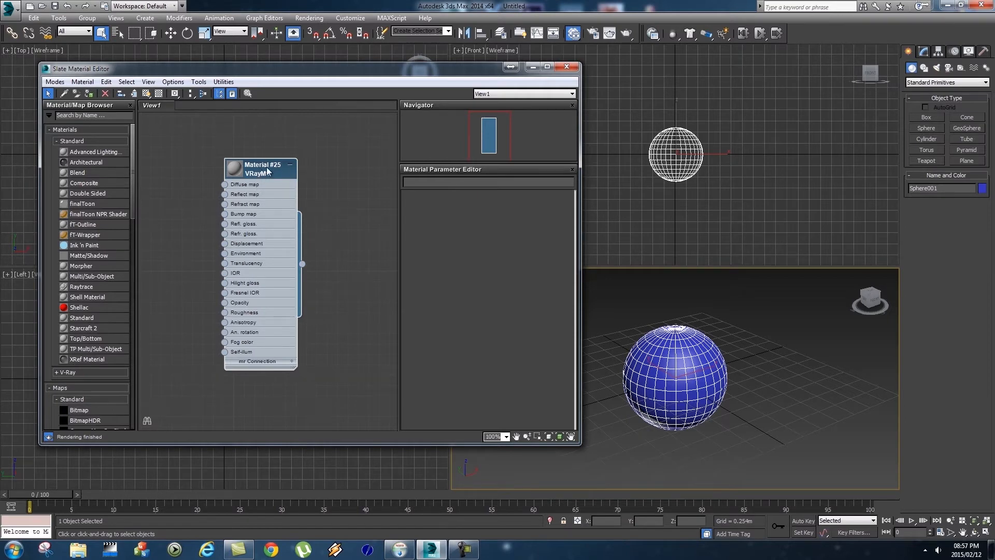
# - Show the VRayMtl node's parameters and enlarge its preview thumbnail, repositioning the node in the view
pyautogui.doubleClick(259, 168)
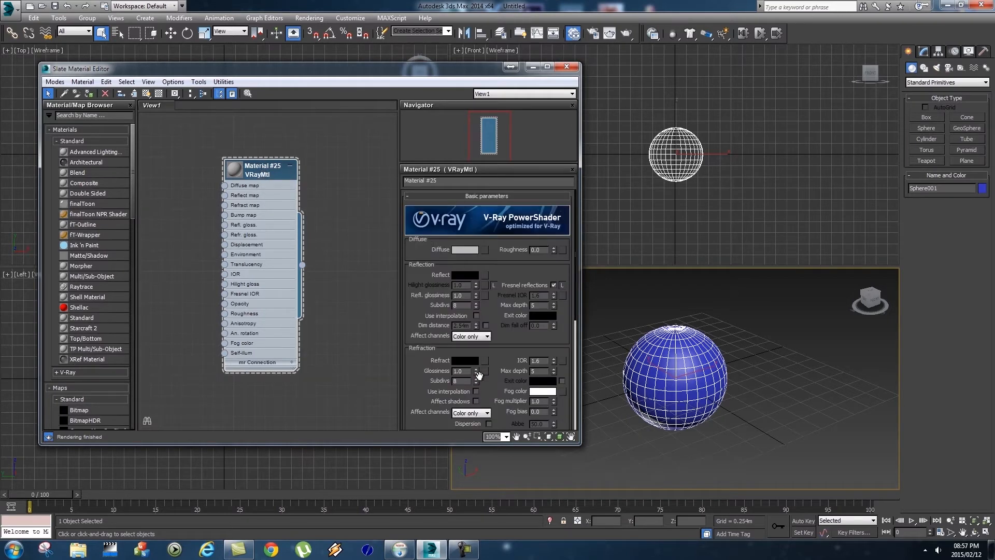
pyautogui.scroll(-5, 500, 363)
pyautogui.scroll(5, 501, 378)
pyautogui.doubleClick(231, 169)
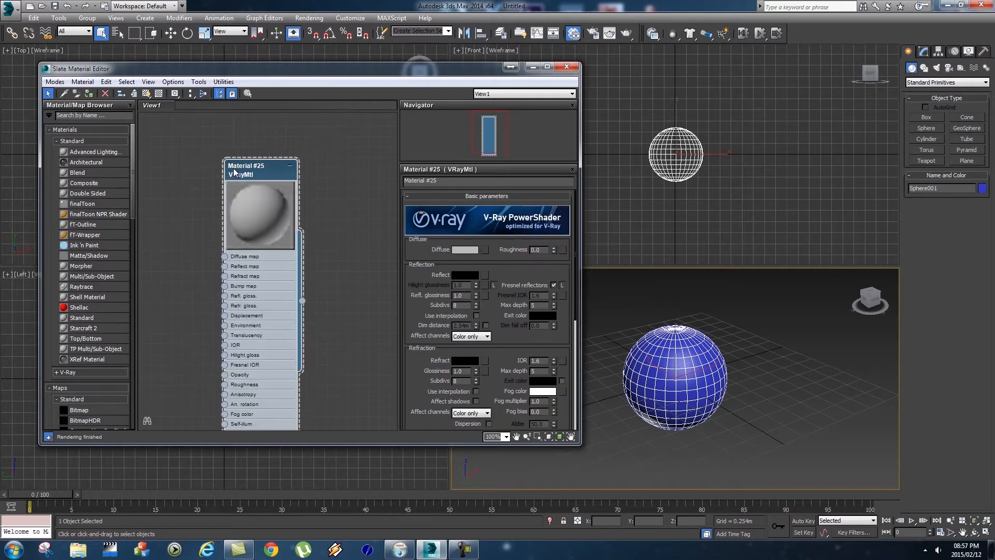
pyautogui.moveTo(256, 168); pyautogui.dragTo(246, 148)
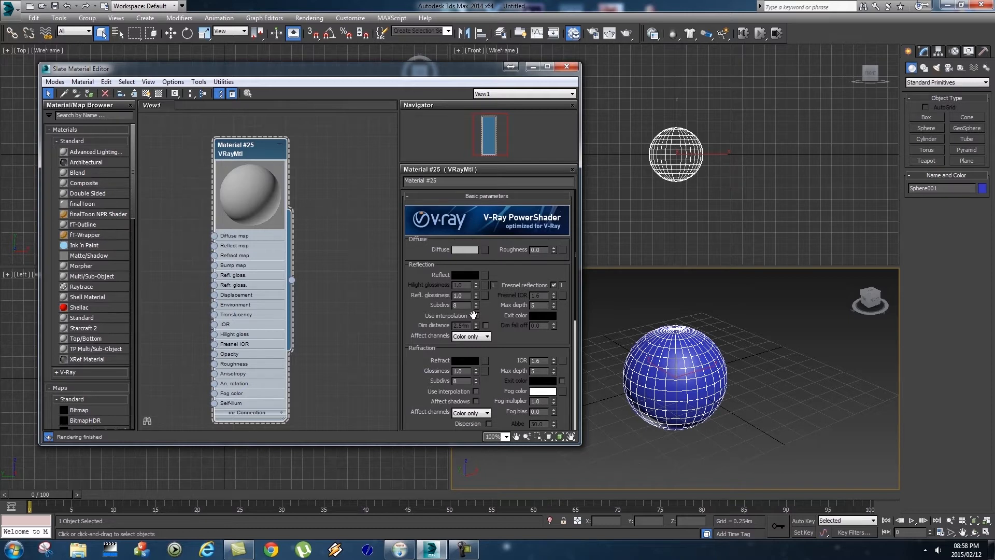
# - Set the VRayMtl diffuse colour to red with RGB values 146, 0, 0
pyautogui.moveTo(506, 334); pyautogui.dragTo(510, 383)
pyautogui.click(463, 248)
pyautogui.moveTo(285, 42); pyautogui.dragTo(353, 131)
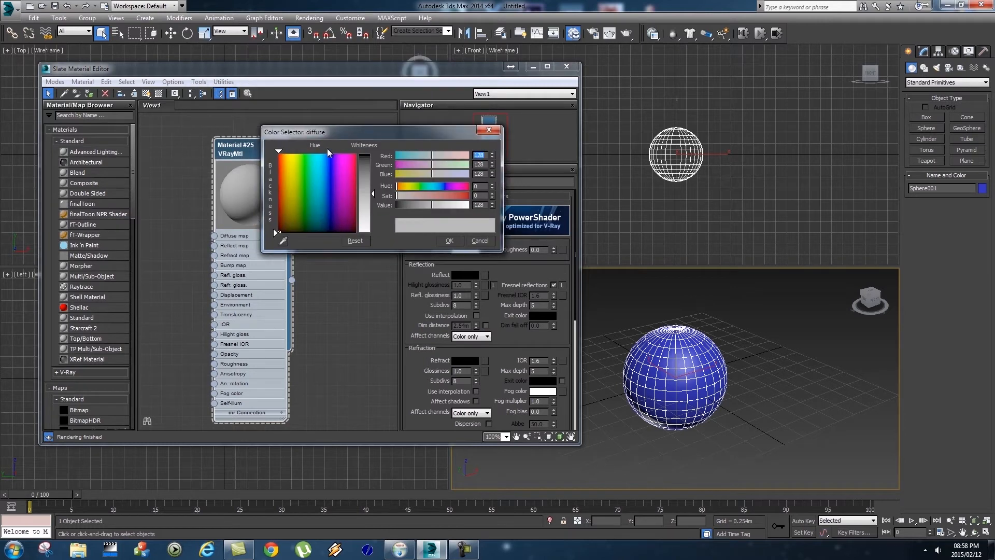
pyautogui.moveTo(341, 208); pyautogui.dragTo(366, 154)
pyautogui.moveTo(275, 155); pyautogui.dragTo(276, 187)
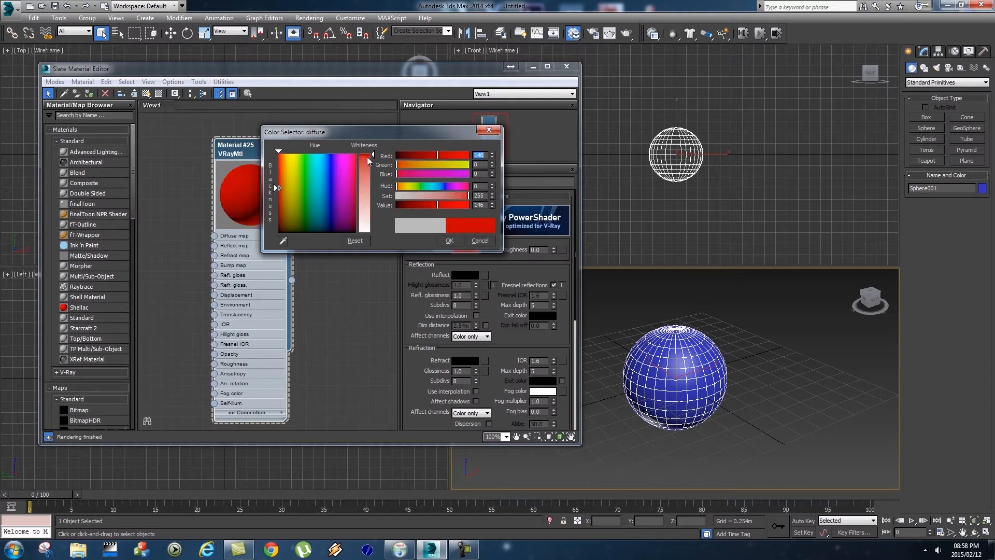
pyautogui.click(449, 240)
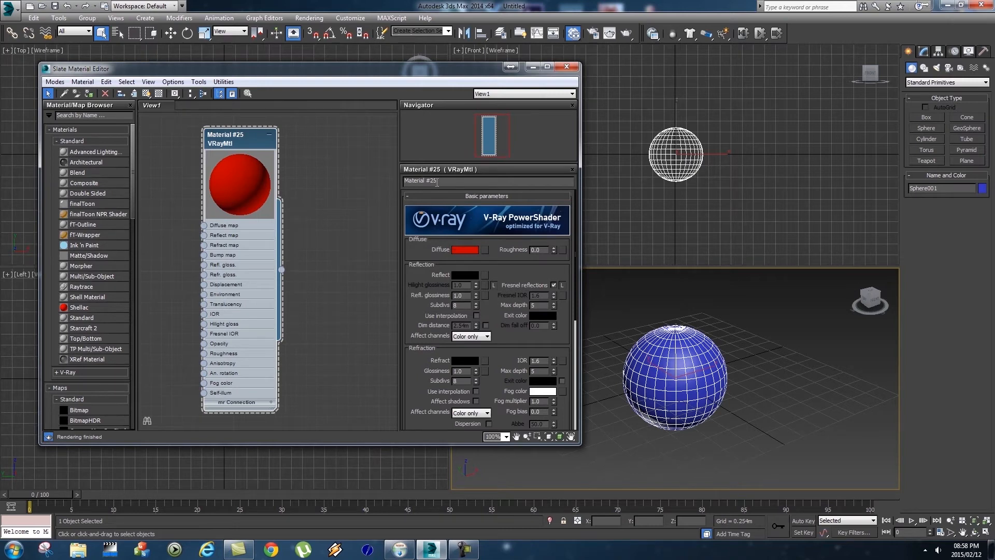
# - Rename the V-Ray material as Red and shift its node slightly within the view
pyautogui.moveTo(427, 179); pyautogui.dragTo(421, 181)
pyautogui.write('Red')
pyautogui.moveTo(243, 133); pyautogui.dragTo(233, 132)
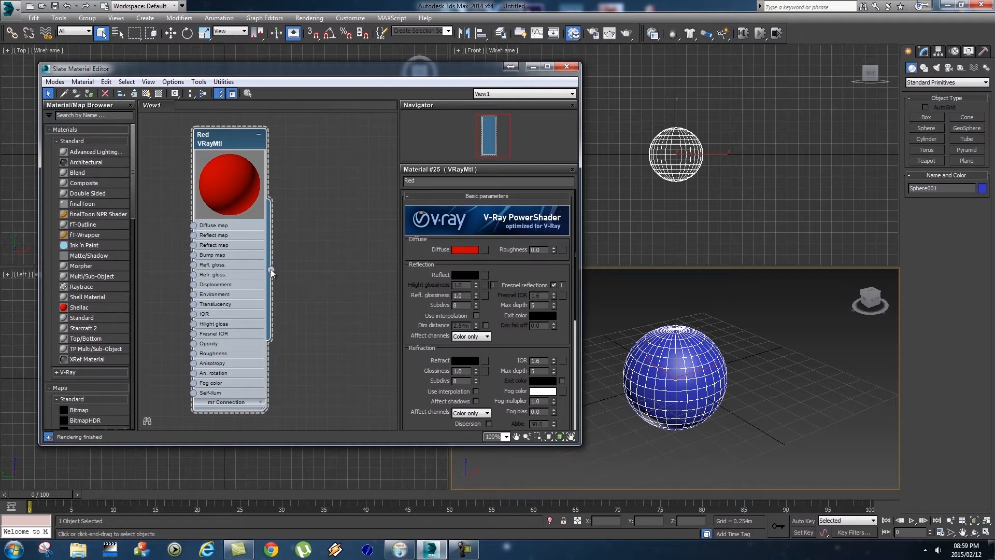
# - Try wiring the Red material's output directly onto the sphere, undo the assignment, and reselect the sphere
pyautogui.moveTo(315, 244); pyautogui.dragTo(681, 367)
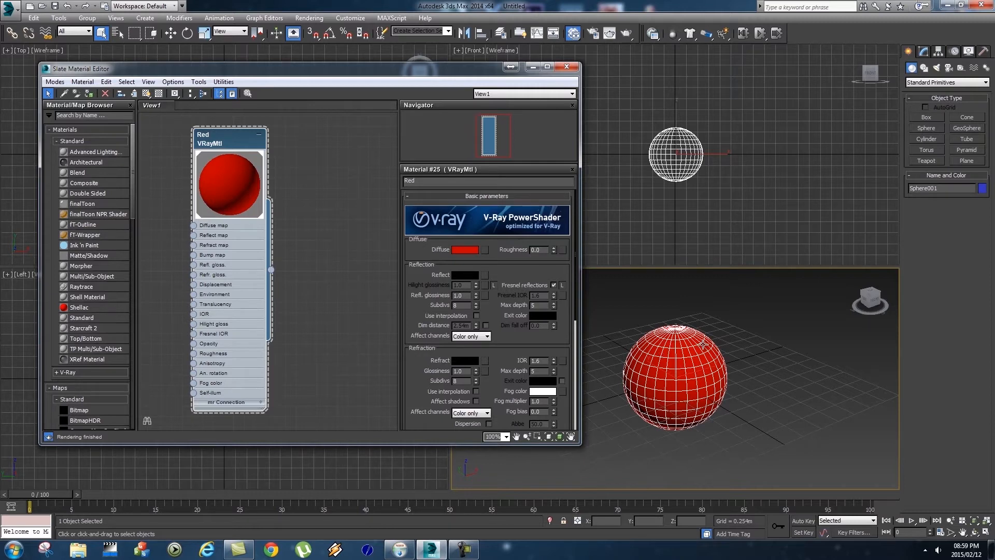
pyautogui.hotkey('ctrl', 'z')
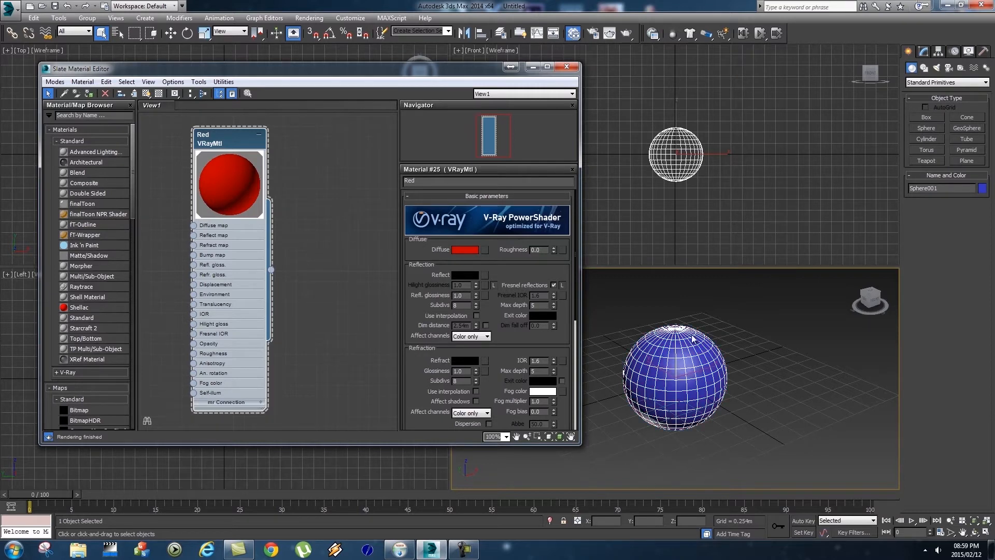
pyautogui.click(737, 298)
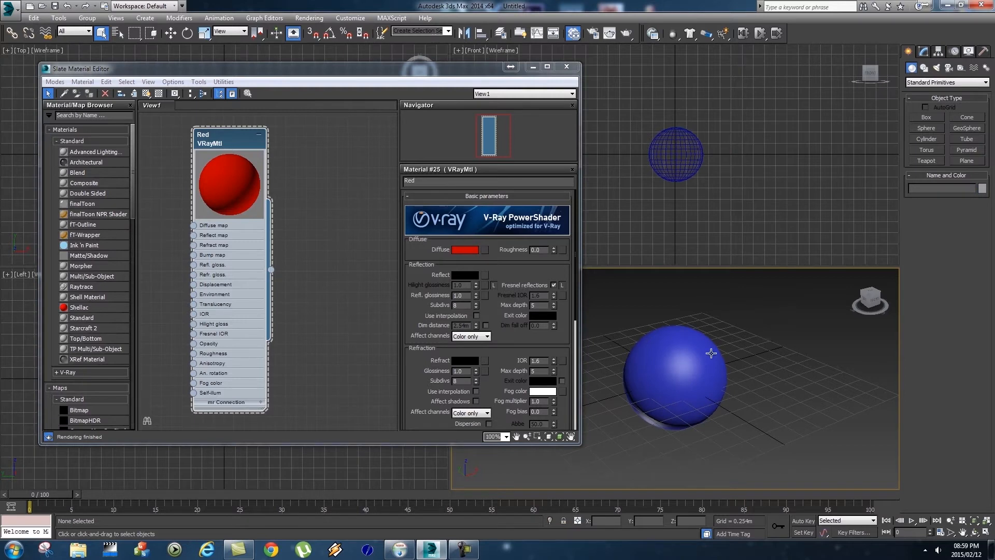
pyautogui.click(685, 348)
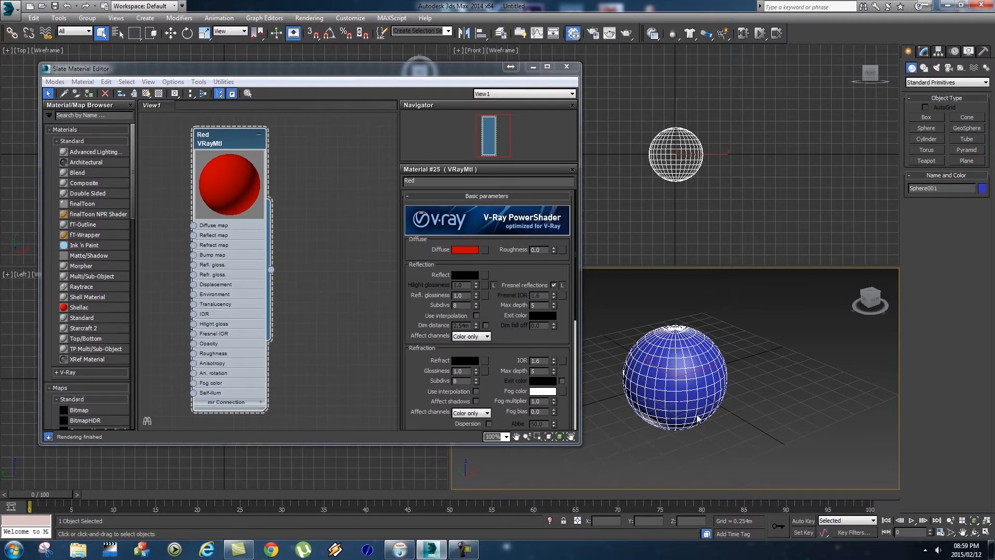
# - Create a box about 0.747 m long, 0.522 m wide and 0.861 m high beside the sphere in the Perspective view
pyautogui.click(926, 117)
pyautogui.moveTo(756, 353); pyautogui.dragTo(828, 361)
pyautogui.click(820, 296)
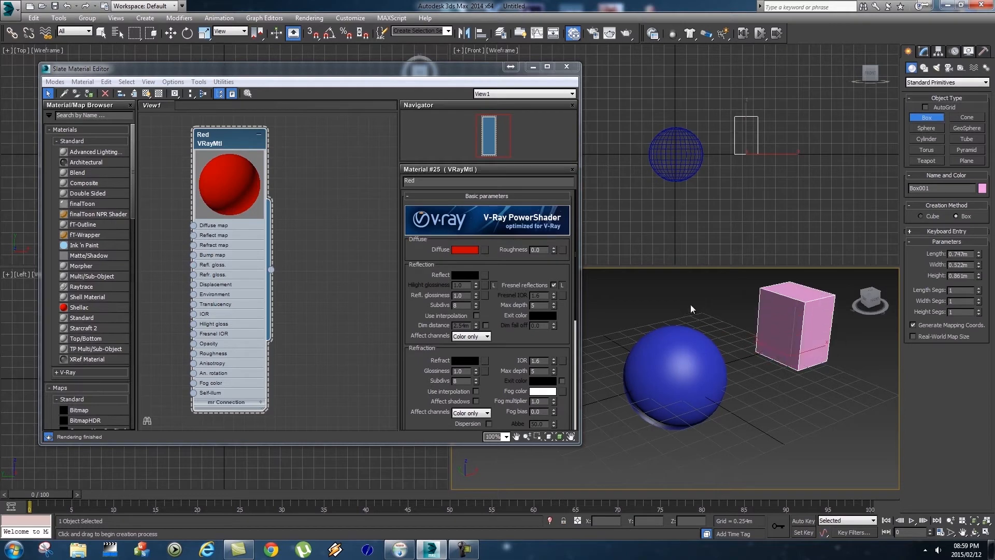
pyautogui.click(101, 33)
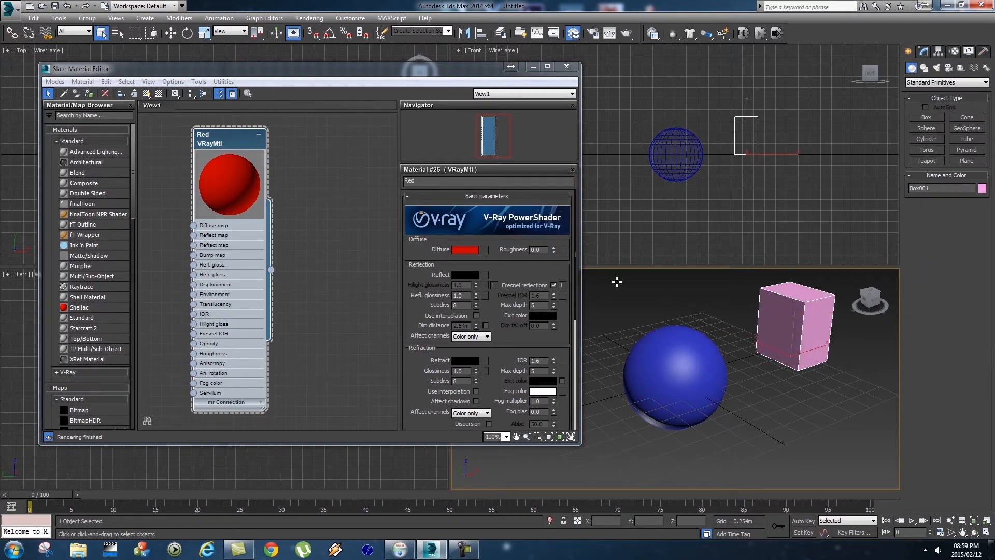
# - Select the sphere and the box together and assign the Red material to both
pyautogui.click(674, 349)
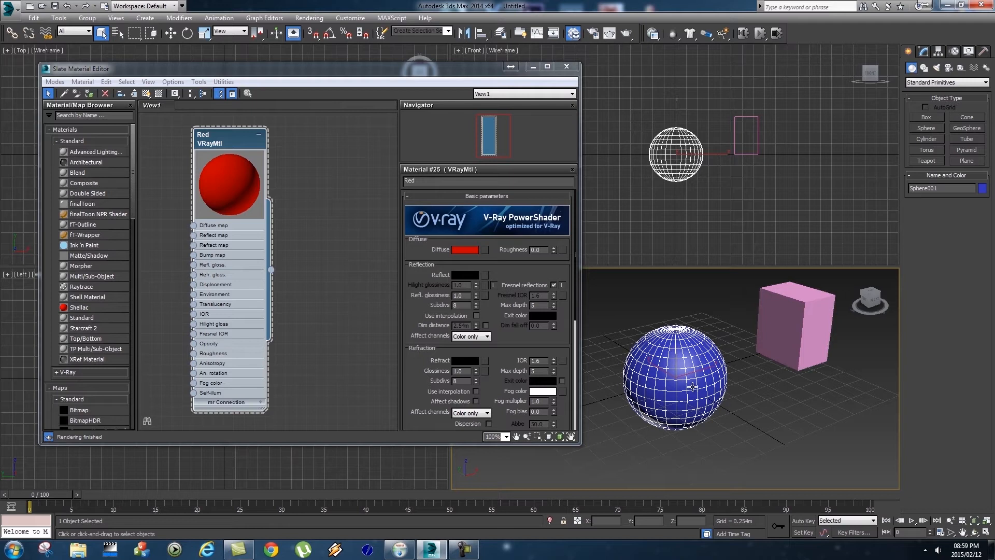
pyautogui.keyDown('ctrl'); pyautogui.click(792, 330); pyautogui.keyUp('ctrl')
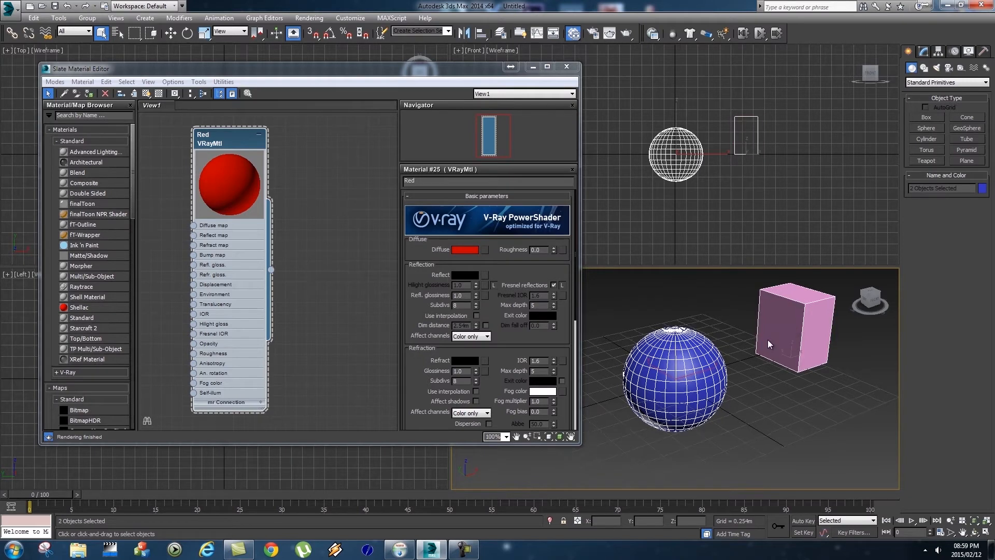
pyautogui.moveTo(768, 343); pyautogui.dragTo(765, 372, button='middle')
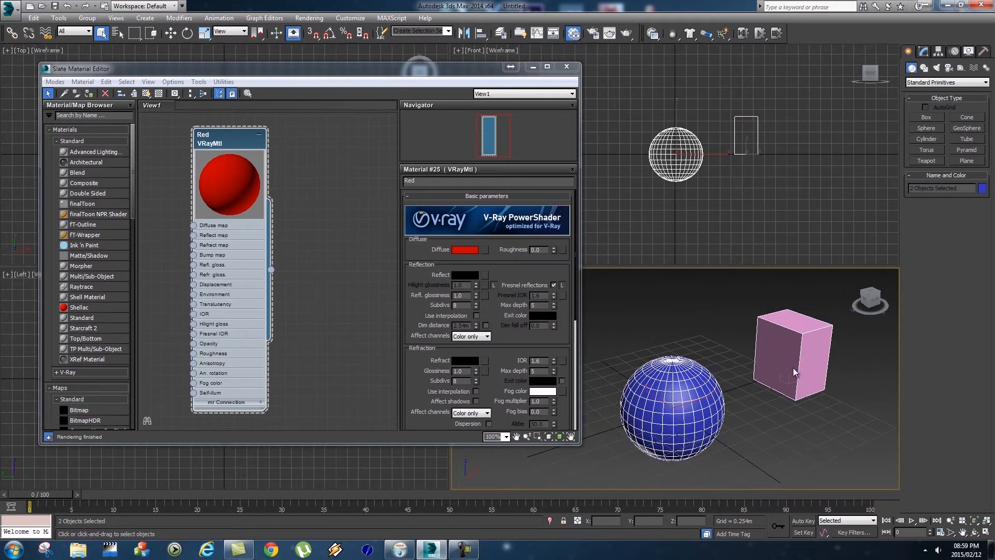
pyautogui.rightClick(269, 270)
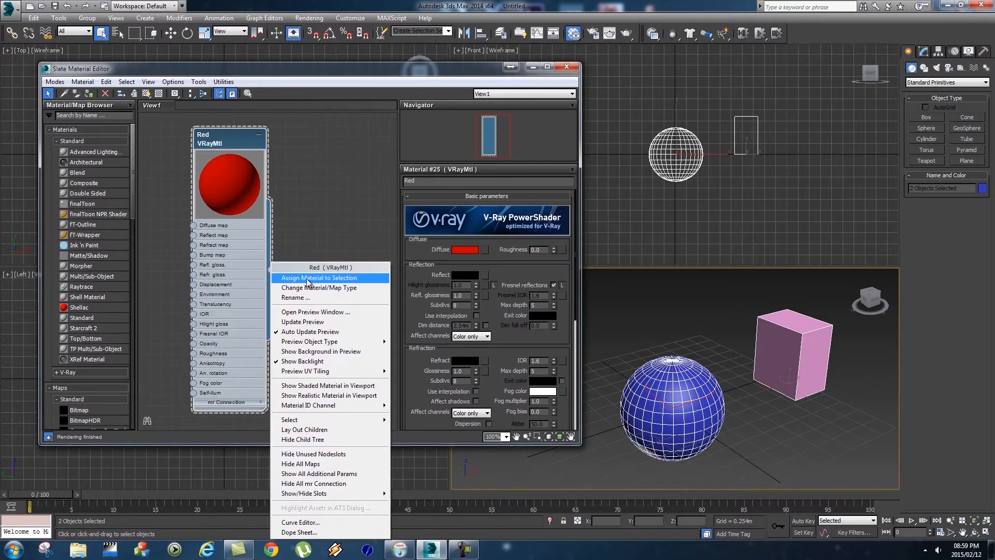
pyautogui.click(362, 280)
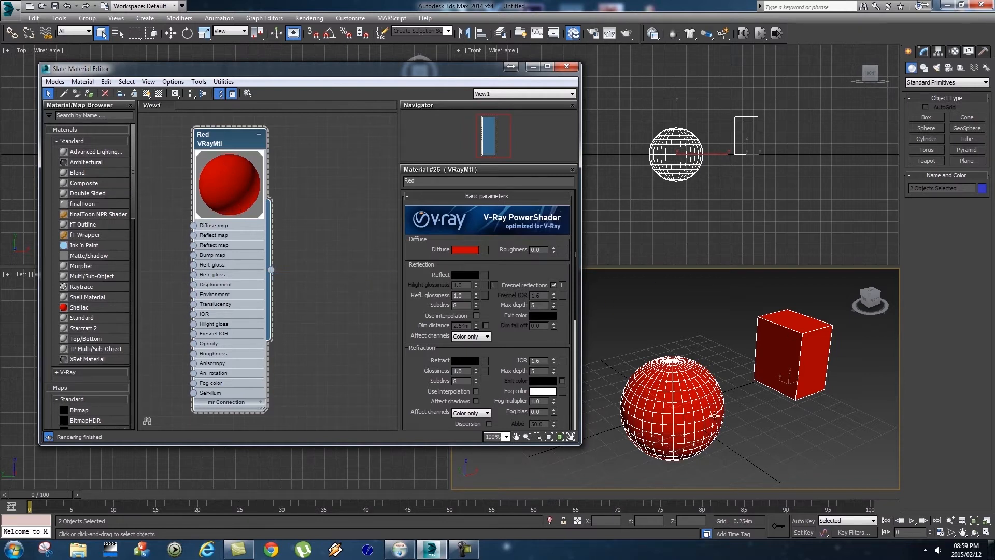
# - Shrink the material editor out of the way, create a ground plane about 4.161 m by 4.419 m beneath the objects, and nudge it slightly down
pyautogui.moveTo(580, 82); pyautogui.dragTo(500, 83)
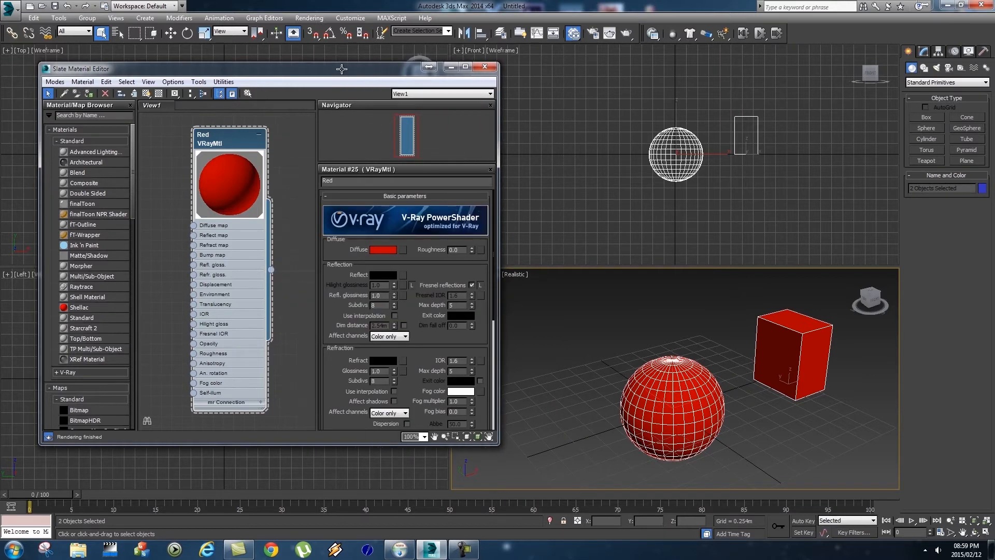
pyautogui.moveTo(342, 69); pyautogui.dragTo(312, 58)
pyautogui.click(966, 160)
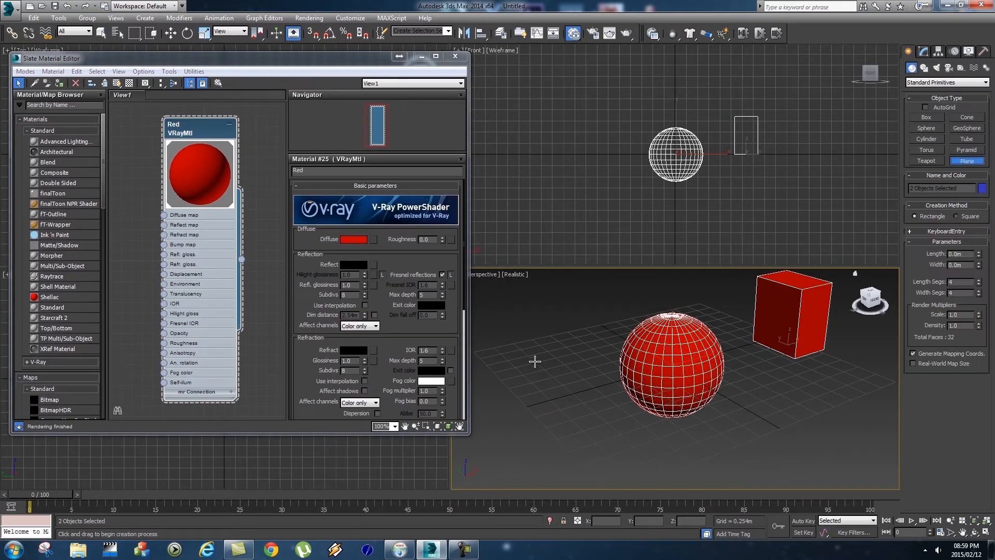
pyautogui.moveTo(481, 352); pyautogui.dragTo(991, 380)
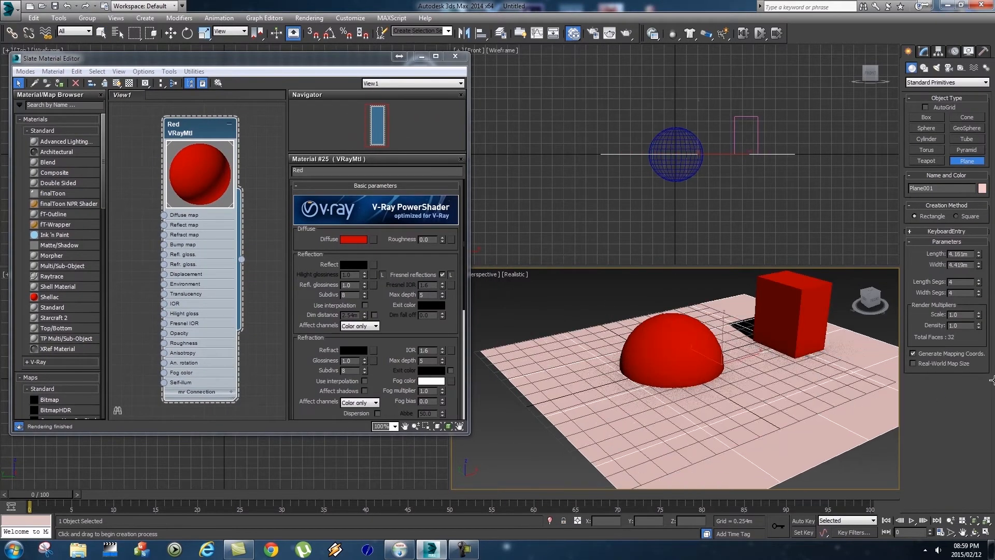
pyautogui.press('w')
pyautogui.moveTo(723, 325)
pyautogui.mouseDown()
pyautogui.moveTo(722, 337)
pyautogui.moveTo(723, 328)
pyautogui.mouseUp()
pyautogui.moveTo(722, 377); pyautogui.dragTo(707, 388, button='middle')
# - Shift the Red node slightly aside and widen the Slate Material Editor to make room for another node
pyautogui.moveTo(186, 129); pyautogui.dragTo(187, 131)
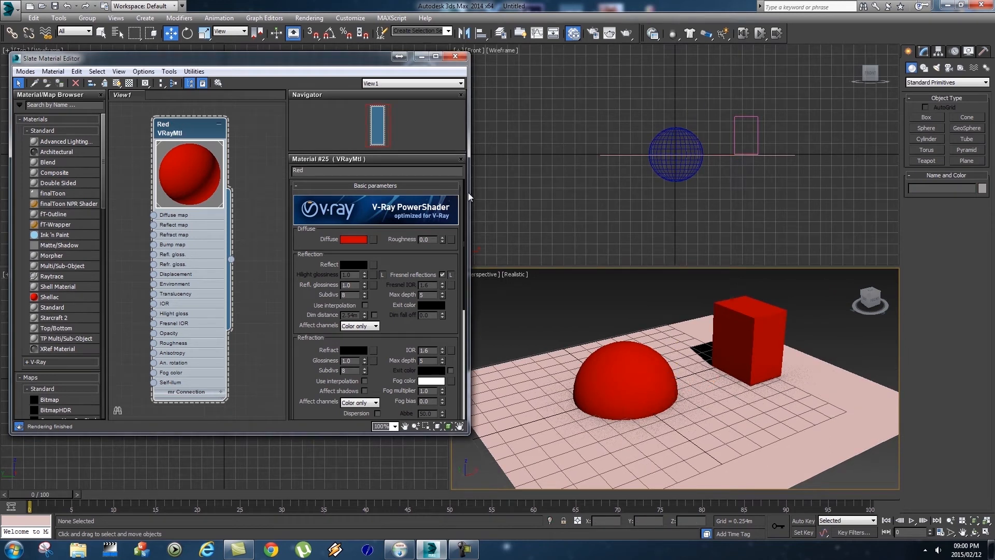
pyautogui.moveTo(468, 192); pyautogui.dragTo(679, 213)
pyautogui.rightClick(310, 170)
pyautogui.moveTo(340, 179)
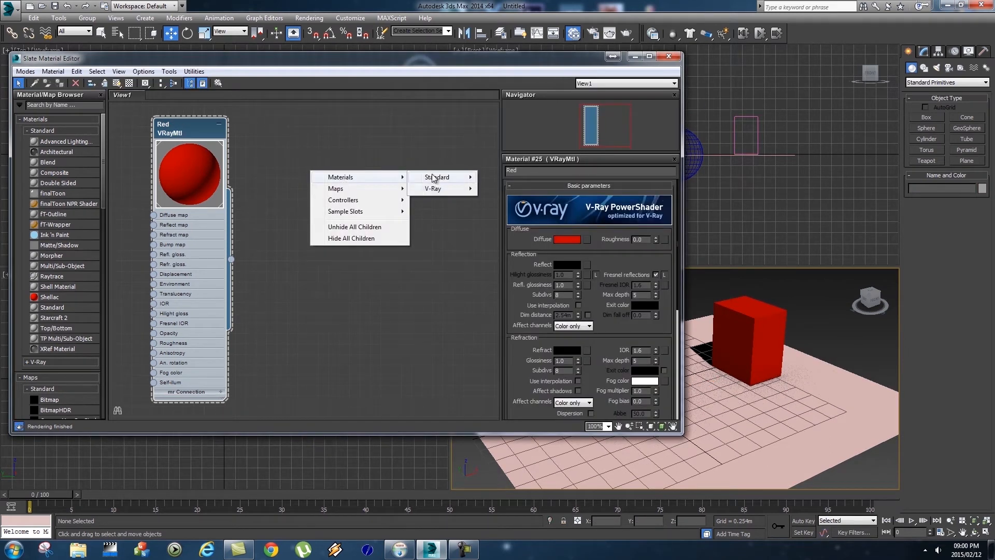
pyautogui.moveTo(432, 188)
pyautogui.click(335, 165)
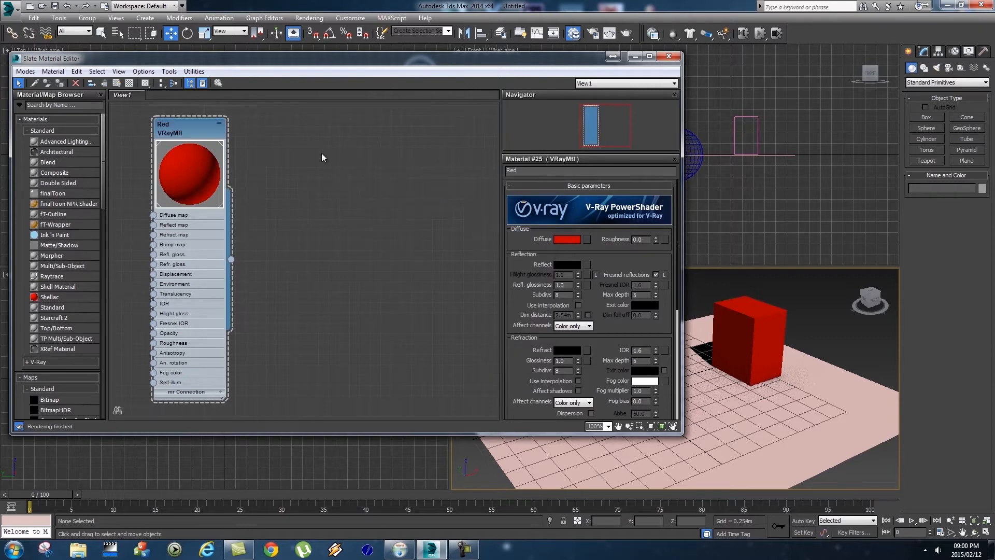
# - Duplicate the Red material node beside the original and rename the copy as Blue
pyautogui.moveTo(164, 125); pyautogui.dragTo(198, 129)
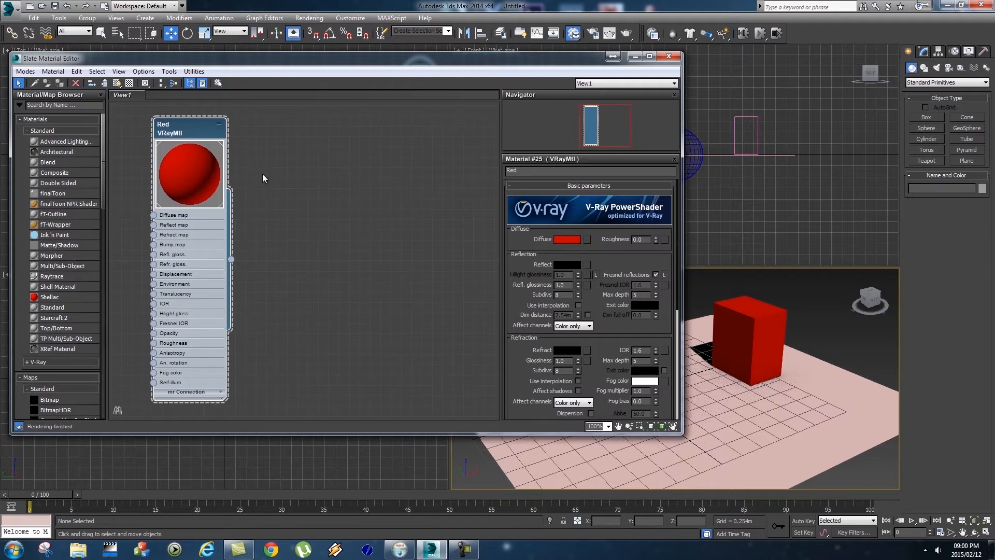
pyautogui.moveTo(182, 127); pyautogui.dragTo(297, 123)
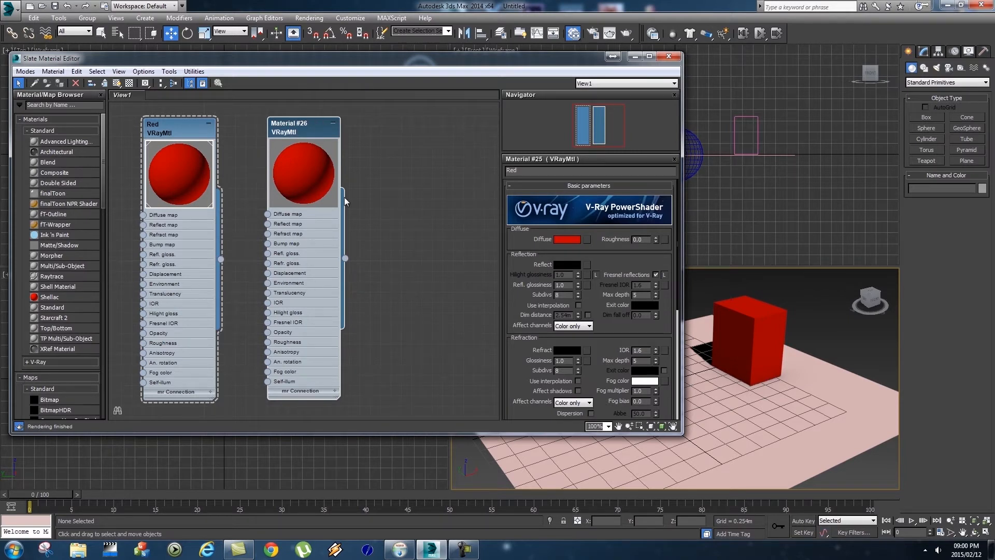
pyautogui.doubleClick(306, 136)
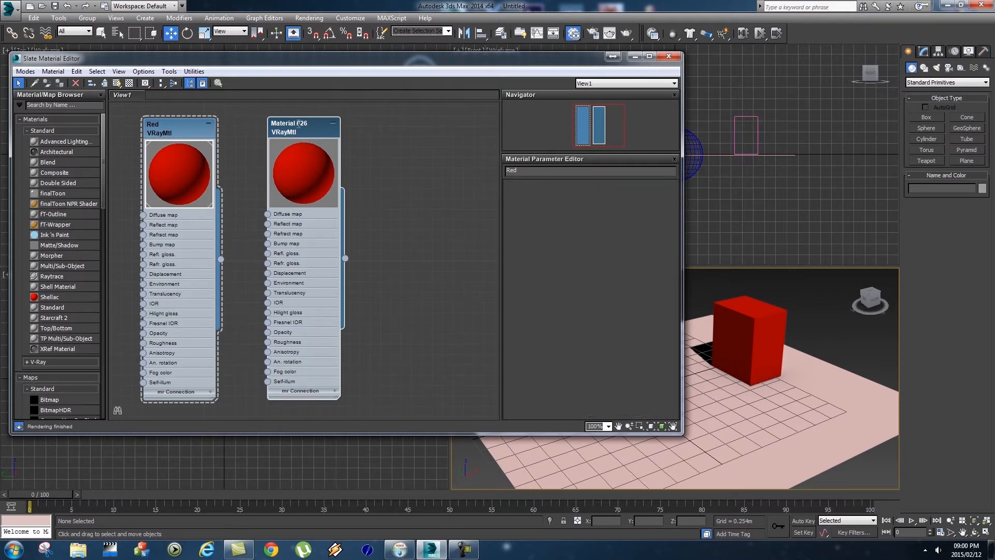
pyautogui.click(545, 170)
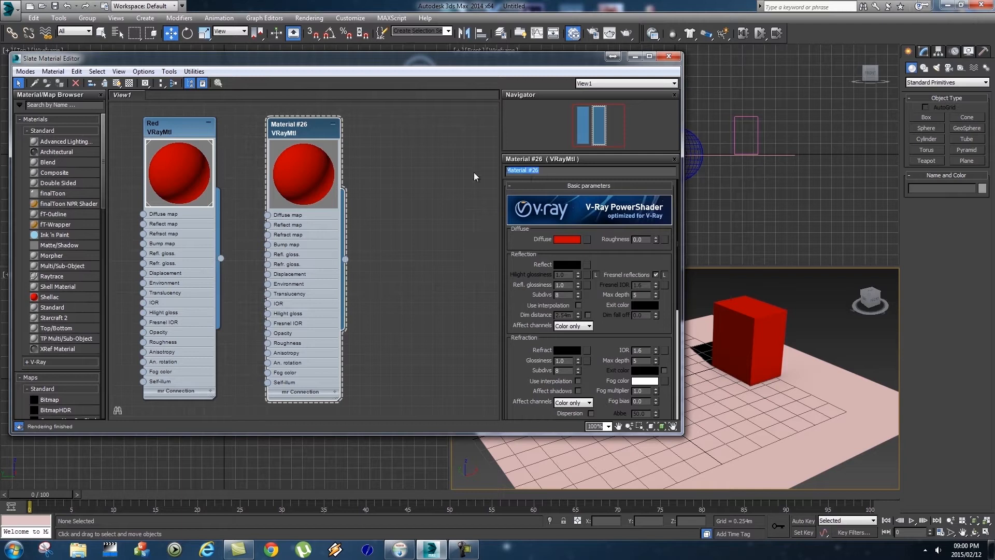
pyautogui.write('Blue')
# - Change the Blue material's diffuse colour to a bright blue
pyautogui.click(566, 239)
pyautogui.moveTo(315, 201); pyautogui.dragTo(327, 144)
pyautogui.click(447, 241)
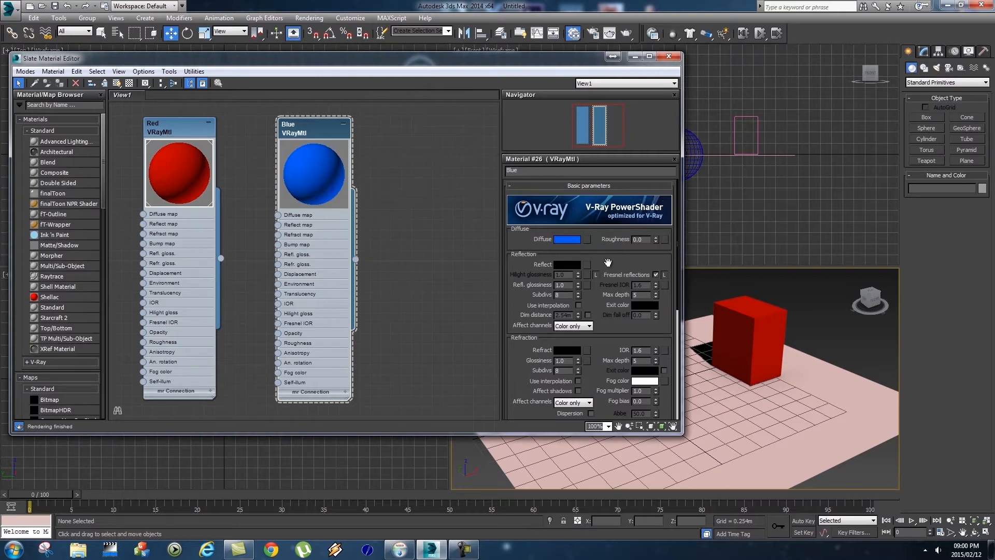
# - Set the Blue material's reflection colour to a grey with RGB values 62, 62, 62
pyautogui.click(563, 265)
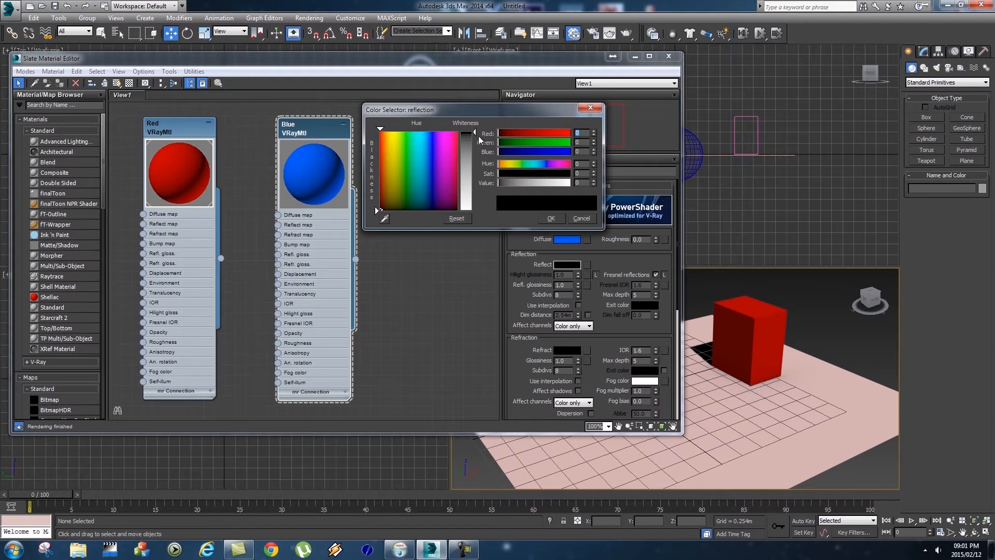
pyautogui.moveTo(474, 132); pyautogui.dragTo(480, 210)
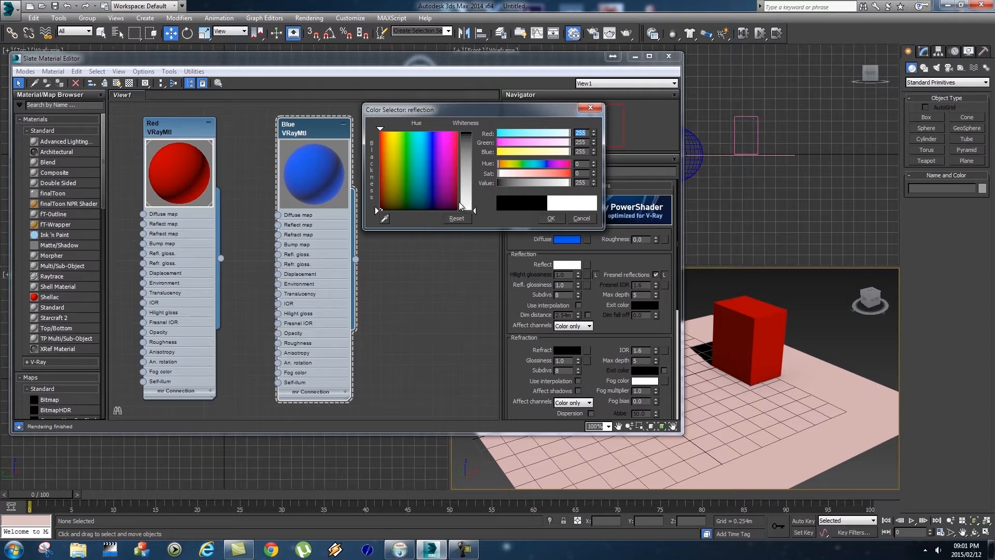
pyautogui.moveTo(474, 210); pyautogui.dragTo(478, 147)
pyautogui.moveTo(499, 112); pyautogui.dragTo(494, 115)
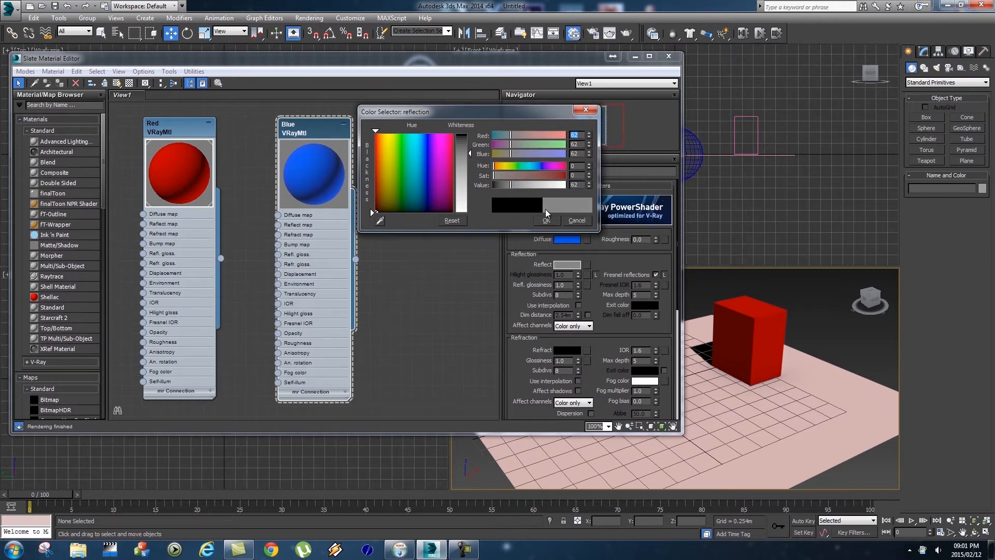
pyautogui.click(545, 220)
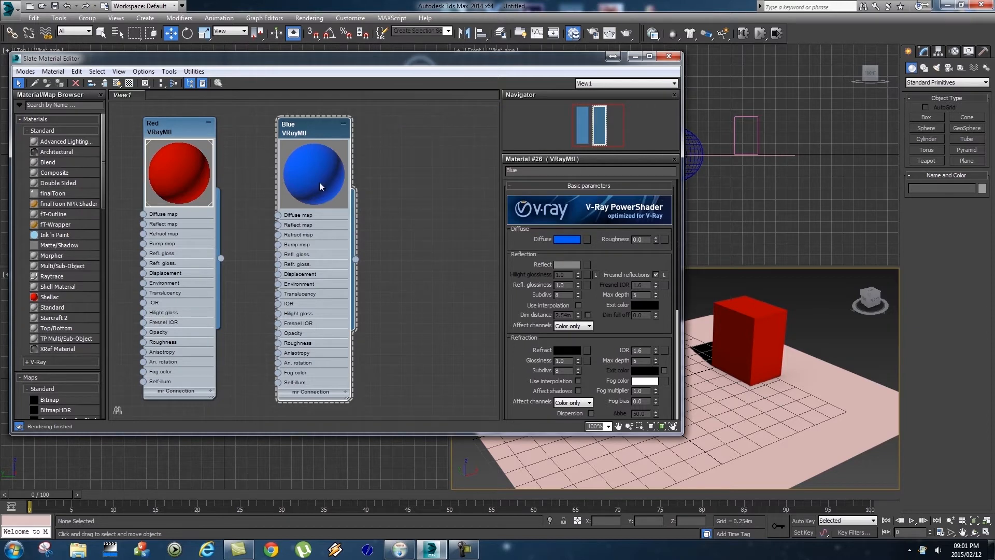
# - Assign the Blue material to the ground plane and render the Perspective view to check its reflections
pyautogui.moveTo(356, 260); pyautogui.dragTo(763, 434)
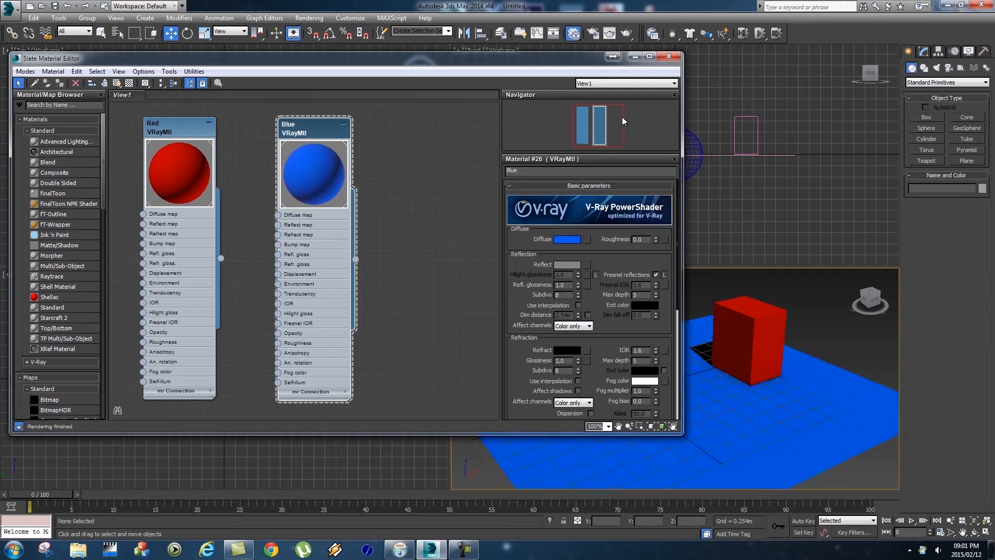
pyautogui.click(669, 56)
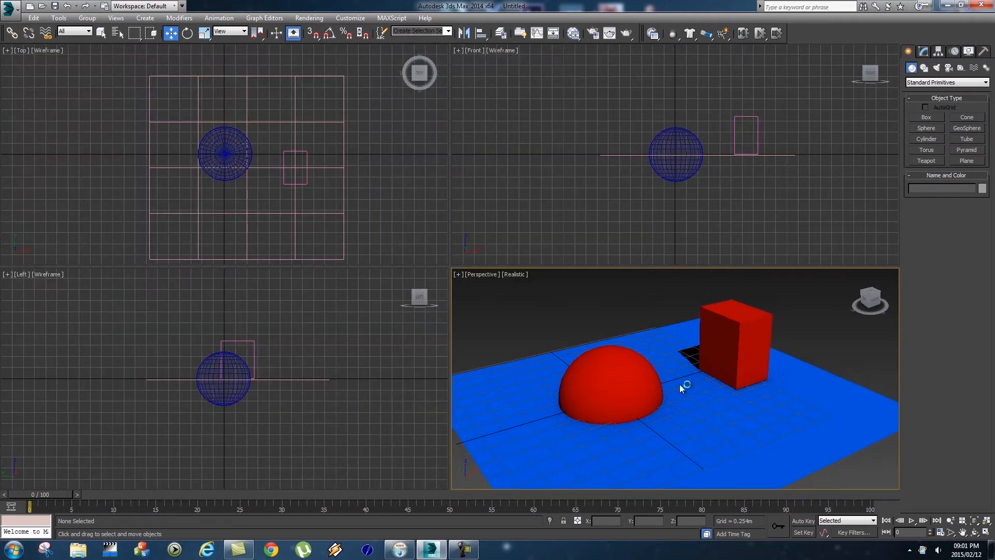
pyautogui.click(309, 18)
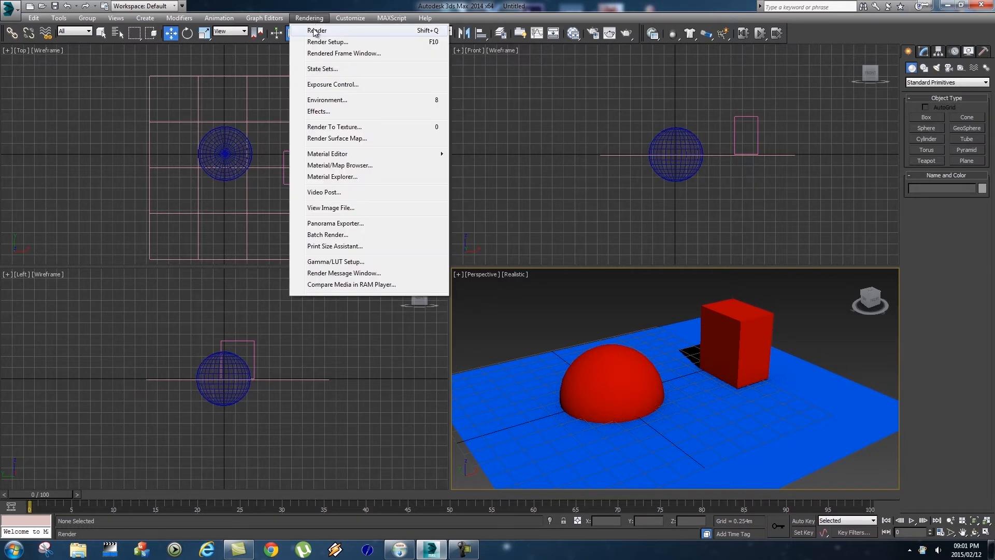
pyautogui.click(315, 31)
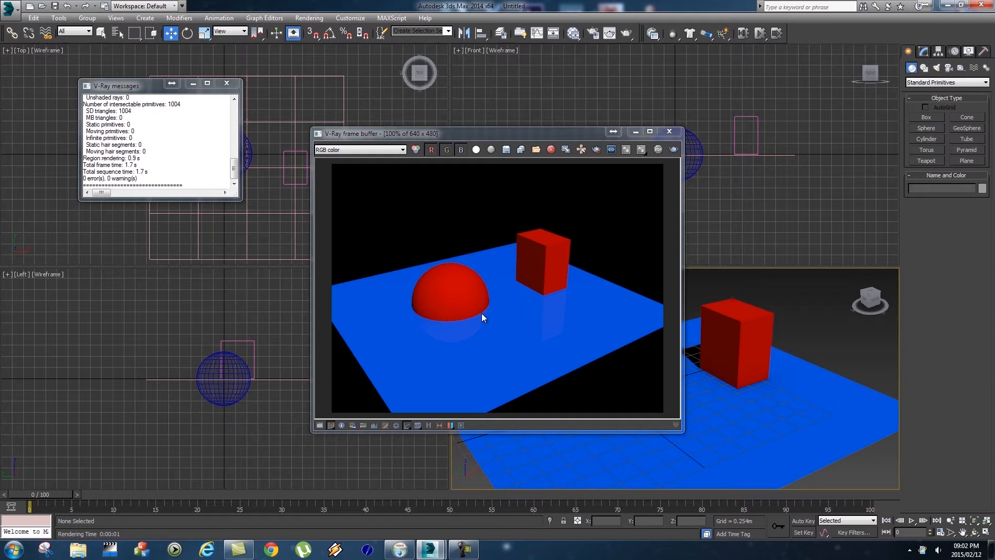
pyautogui.click(669, 131)
# - Turn off Fresnel reflections on the Blue material and render the scene again
pyautogui.press('m')
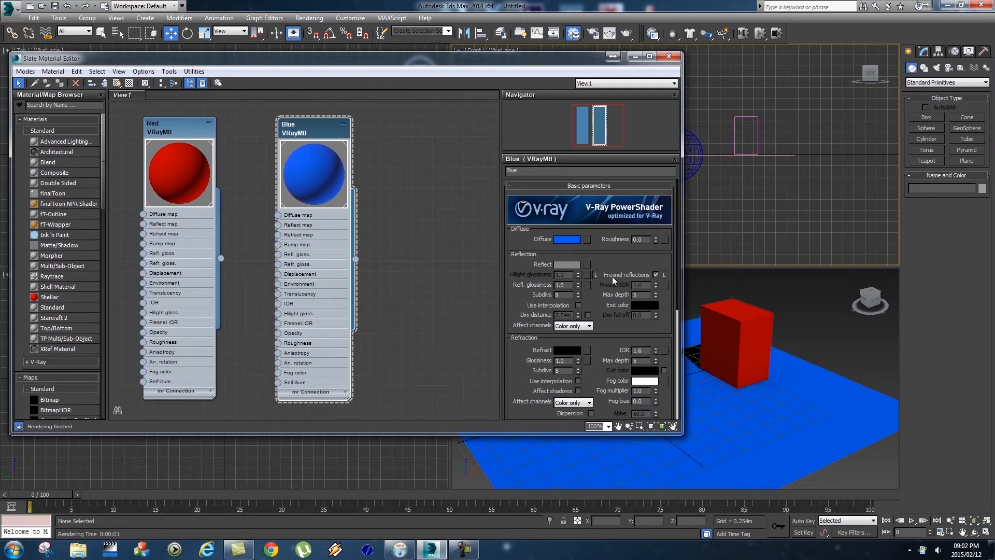
pyautogui.click(656, 275)
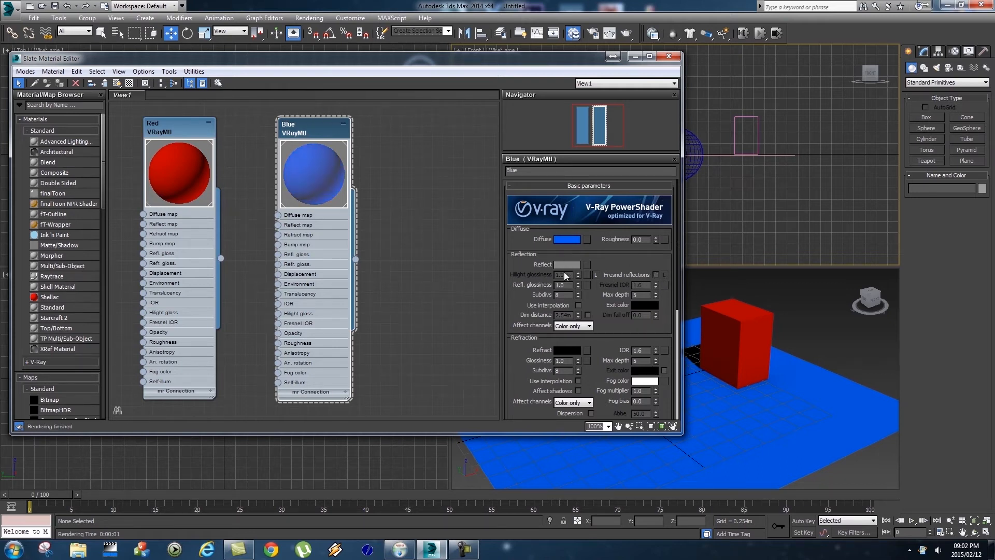
pyautogui.click(668, 57)
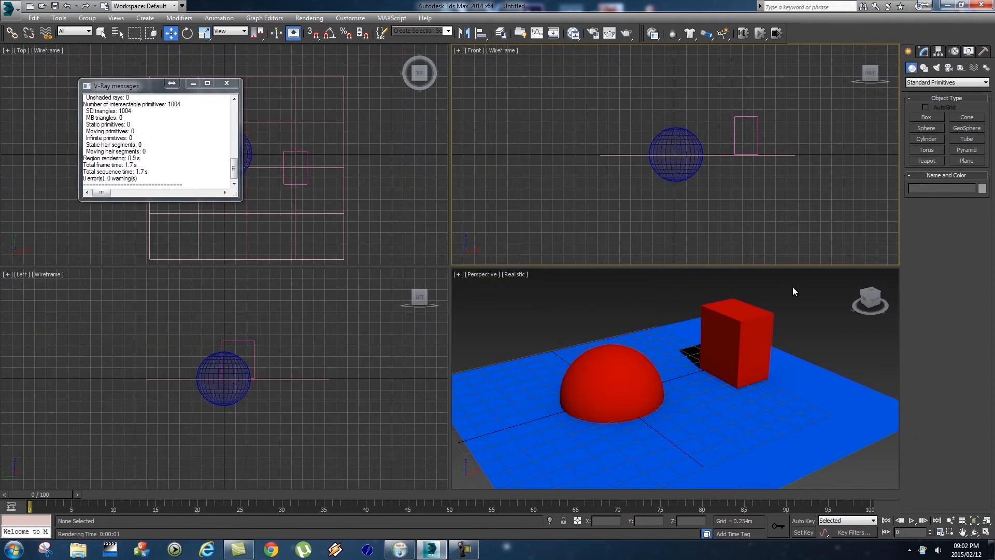
pyautogui.click(309, 18)
pyautogui.click(315, 30)
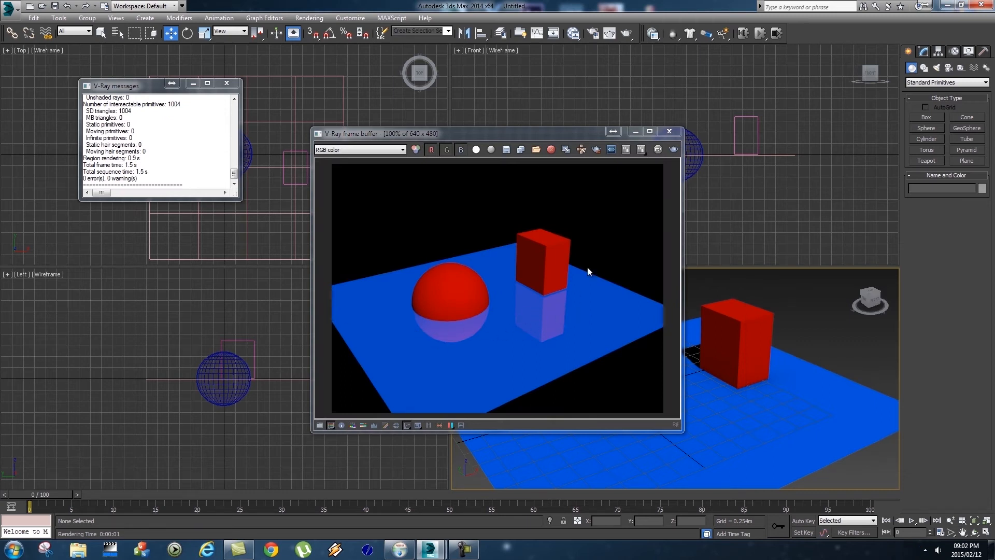
pyautogui.click(669, 131)
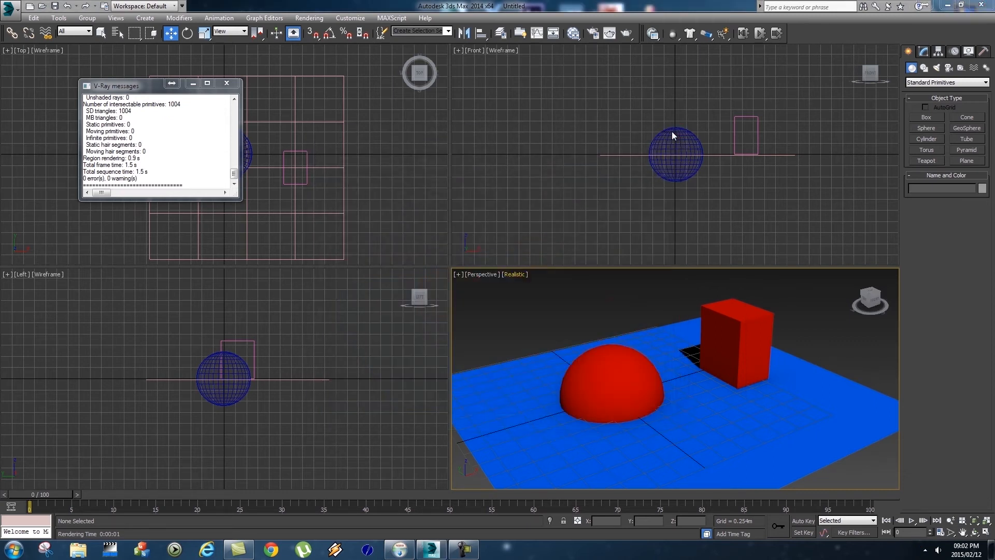
# - Set the Blue material's reflection glossiness to 0.9
pyautogui.press('m')
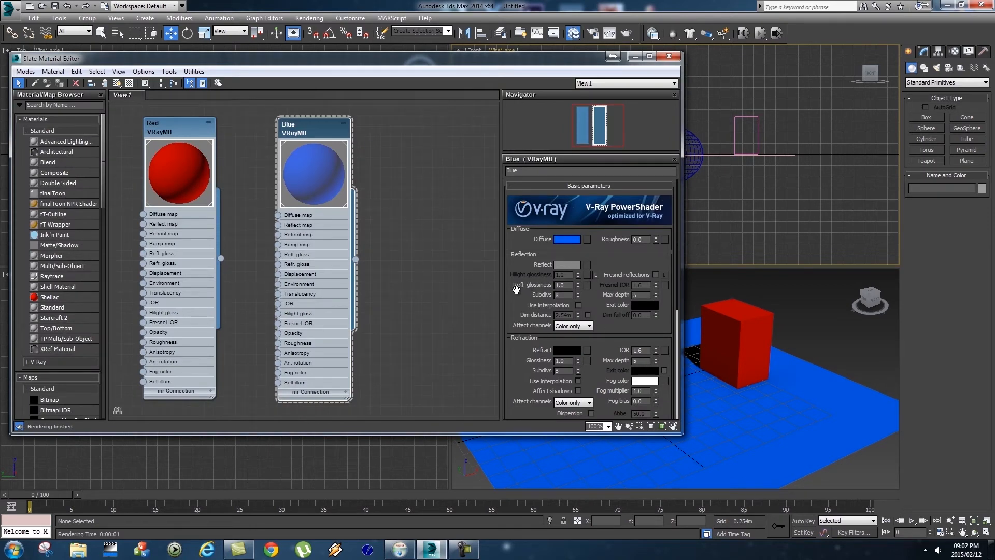
pyautogui.click(577, 287)
pyautogui.click(578, 287)
pyautogui.click(577, 286)
pyautogui.click(578, 287)
pyautogui.click(577, 286)
# - Render the Perspective view to examine the plane's glossy reflections, then dismiss the render
pyautogui.click(770, 295)
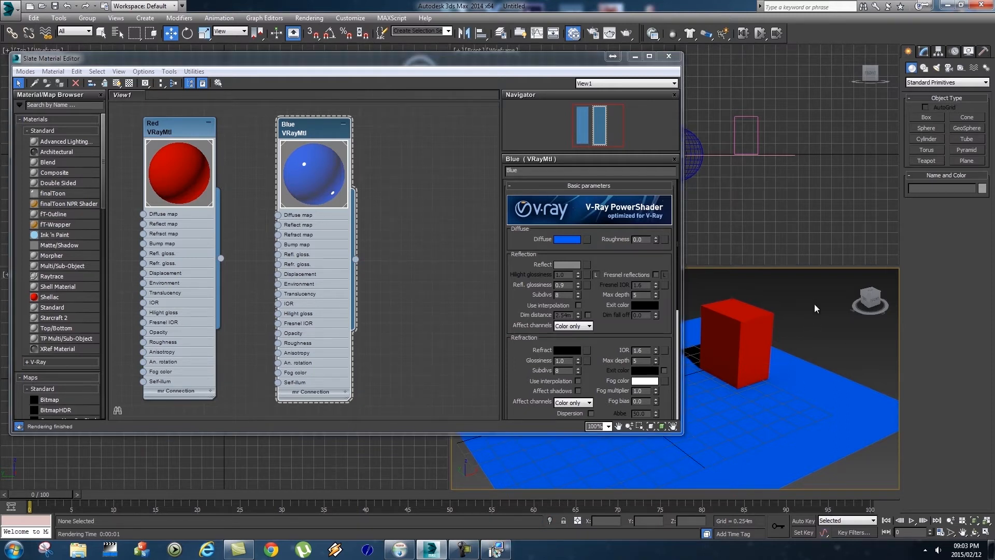
pyautogui.click(309, 17)
pyautogui.click(318, 27)
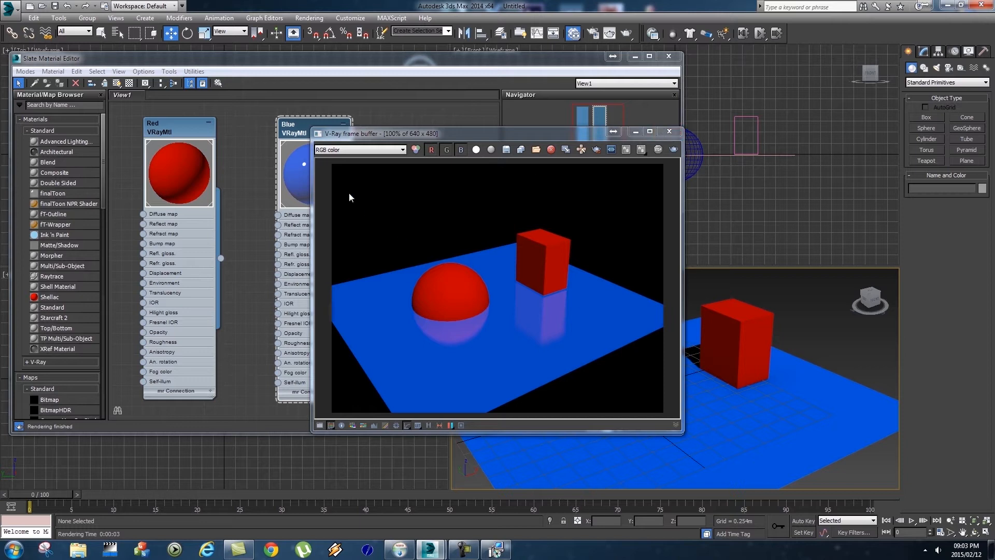
pyautogui.click(669, 132)
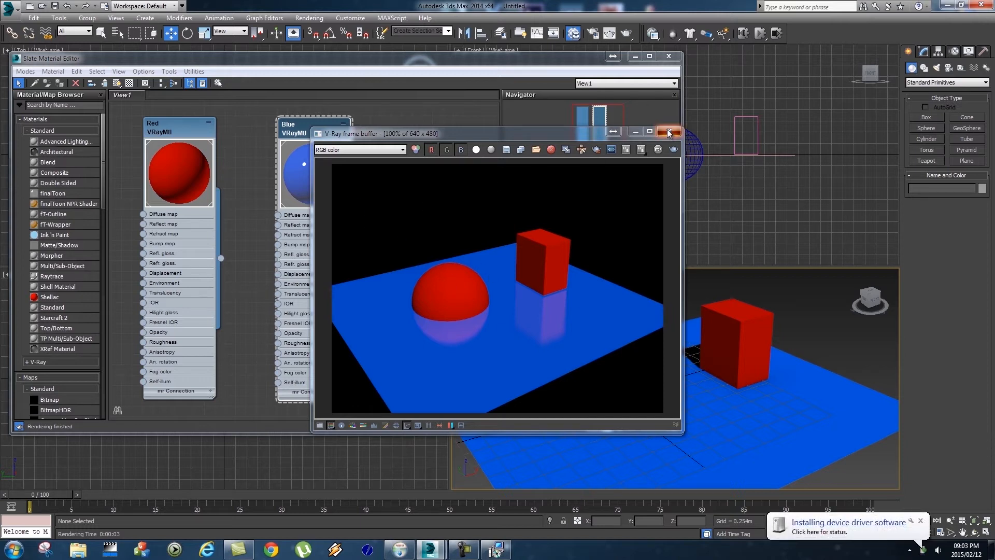
# - Move the material editor aside, assign the Blue material to the sphere, and render the scene
pyautogui.moveTo(598, 63); pyautogui.dragTo(437, 71)
pyautogui.moveTo(193, 267); pyautogui.dragTo(613, 369)
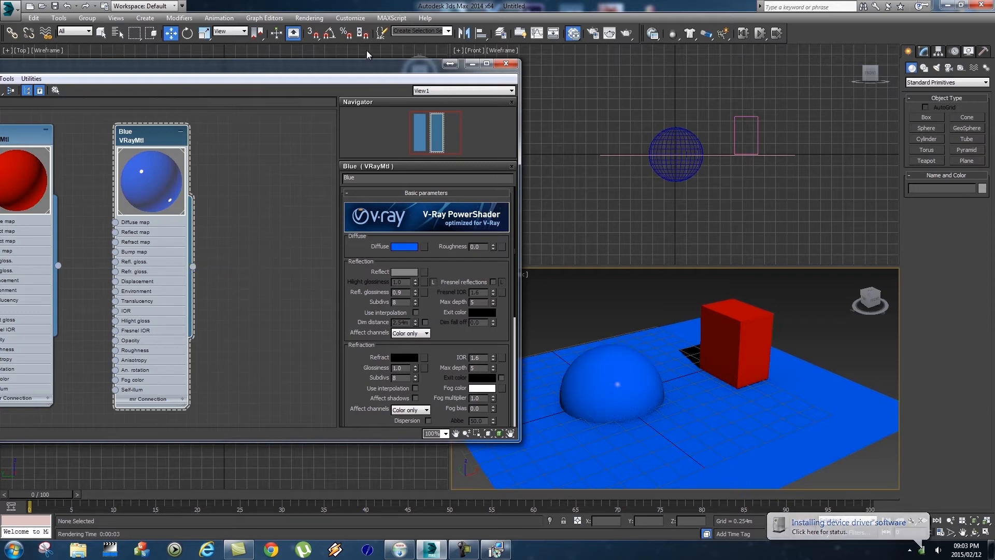
pyautogui.click(326, 18)
pyautogui.click(319, 26)
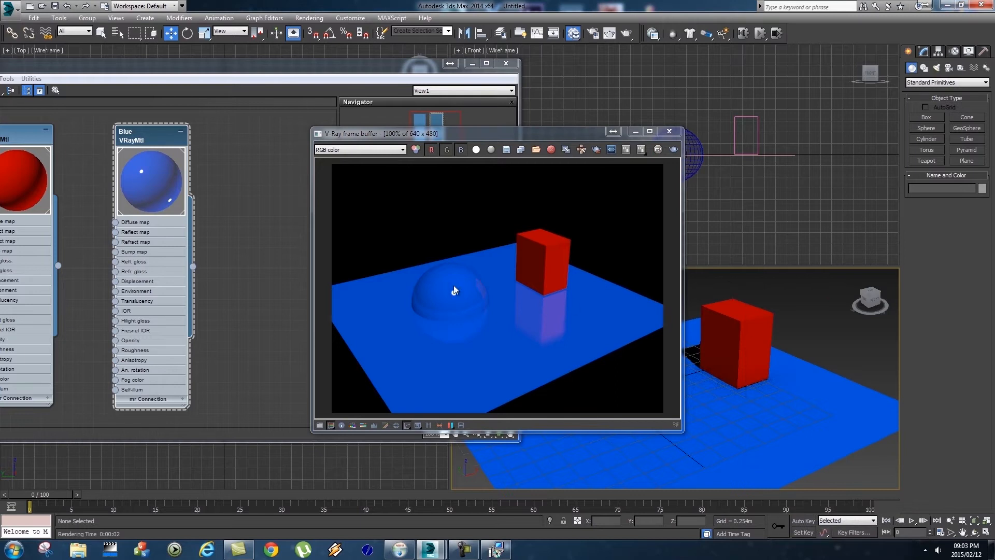
# - Move the rendered frame aside to examine the sphere's reflections, dismiss it, and bring the whole material editor back into view
pyautogui.moveTo(477, 133); pyautogui.dragTo(659, 125)
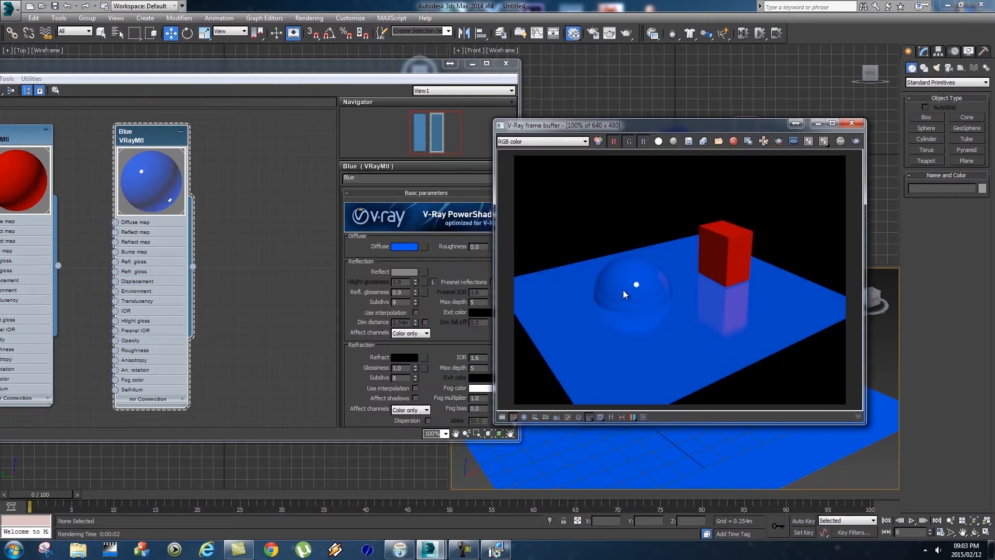
pyautogui.click(852, 123)
pyautogui.moveTo(323, 74); pyautogui.dragTo(641, 88)
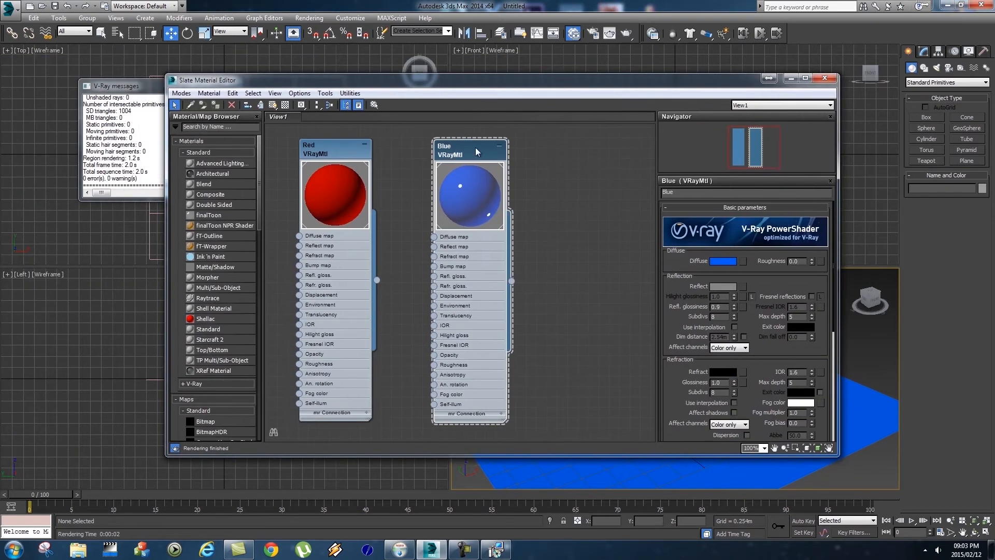
pyautogui.moveTo(522, 77); pyautogui.dragTo(471, 67)
# - Set the Blue material's refraction colour to light grey so the material turns partly transparent
pyautogui.scroll(-4, 698, 345)
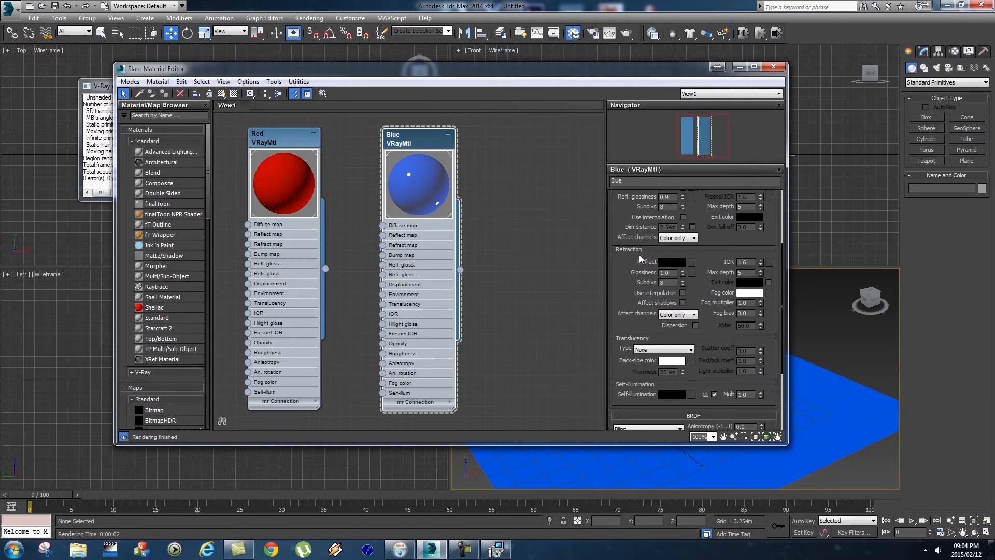
pyautogui.scroll(2, 717, 263)
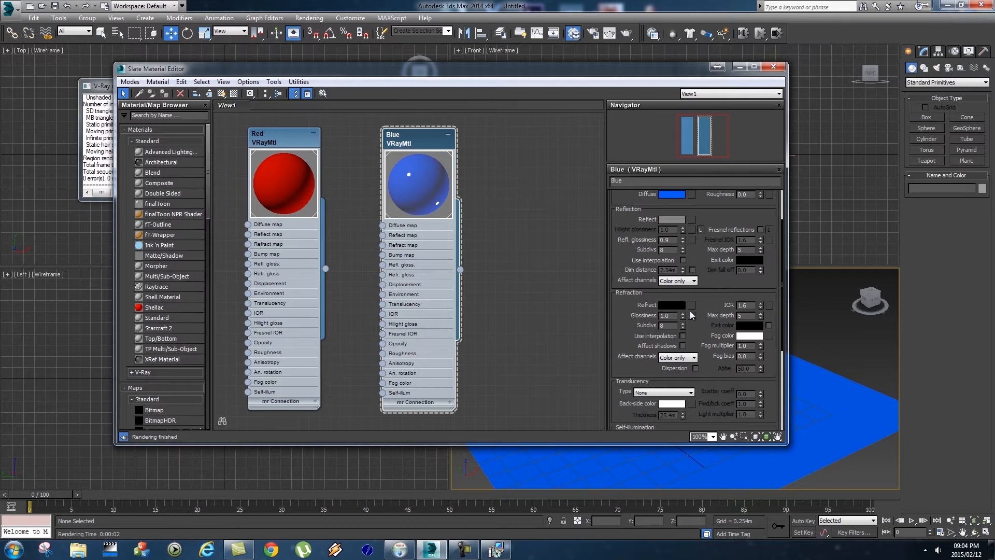
pyautogui.click(672, 305)
pyautogui.moveTo(471, 133); pyautogui.dragTo(475, 212)
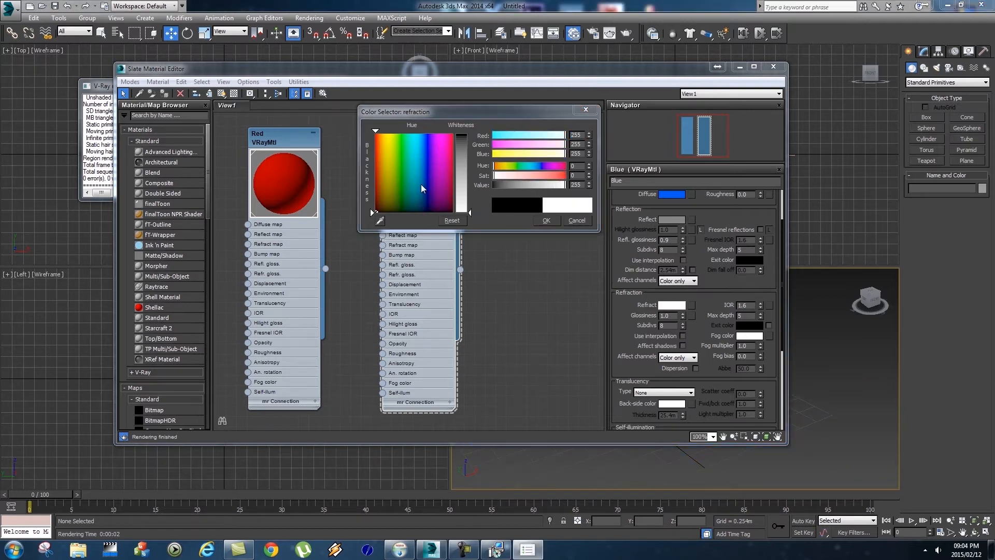
pyautogui.moveTo(470, 213); pyautogui.dragTo(469, 173)
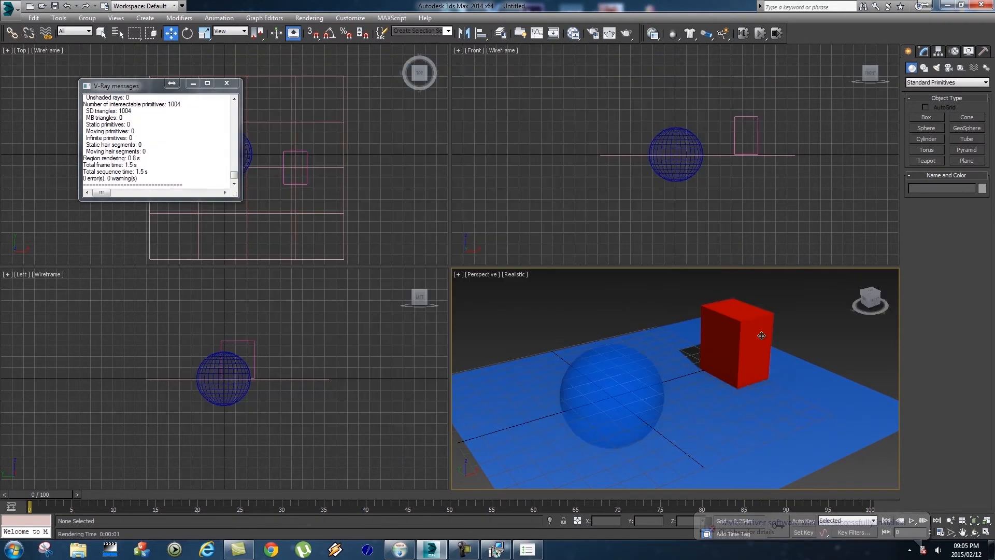
# - Move the red box along the plane to stand in front of the sphere, at about X -0.38 m, Y -1.92 m
pyautogui.click(738, 346)
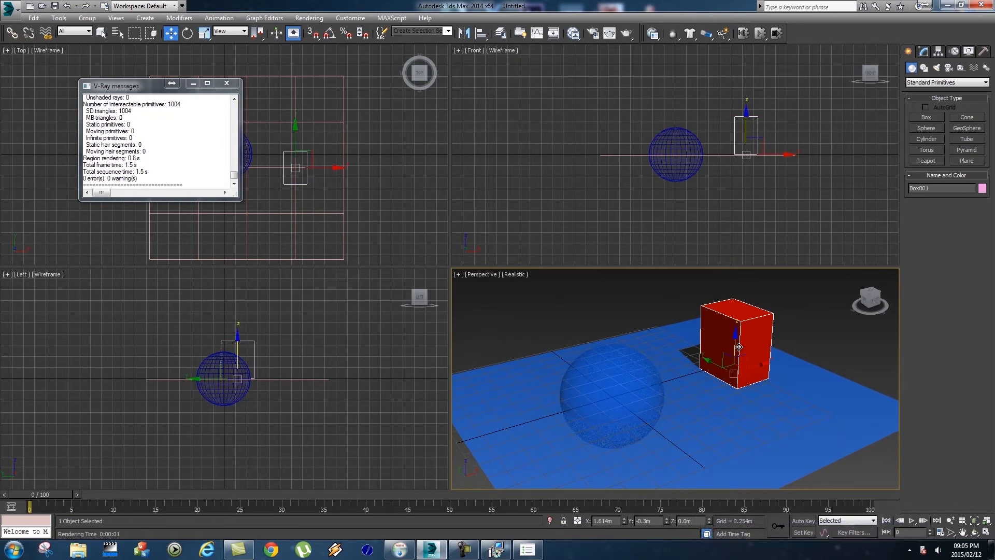
pyautogui.moveTo(714, 363); pyautogui.dragTo(674, 456)
pyautogui.moveTo(753, 409); pyautogui.dragTo(757, 383, button='middle')
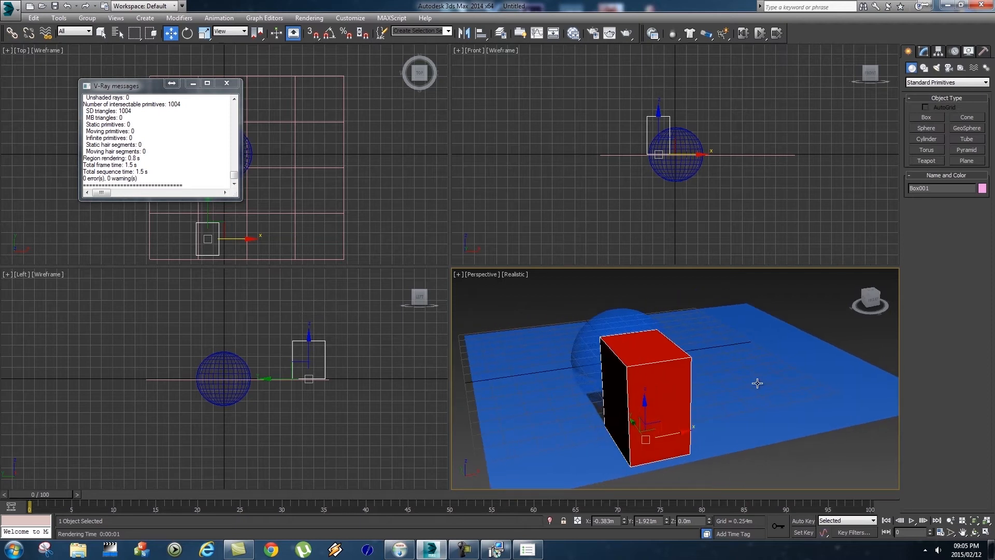
# - Reopen the material editor, place the Red node on the other side of Blue, and uncover the Perspective view
pyautogui.press('m')
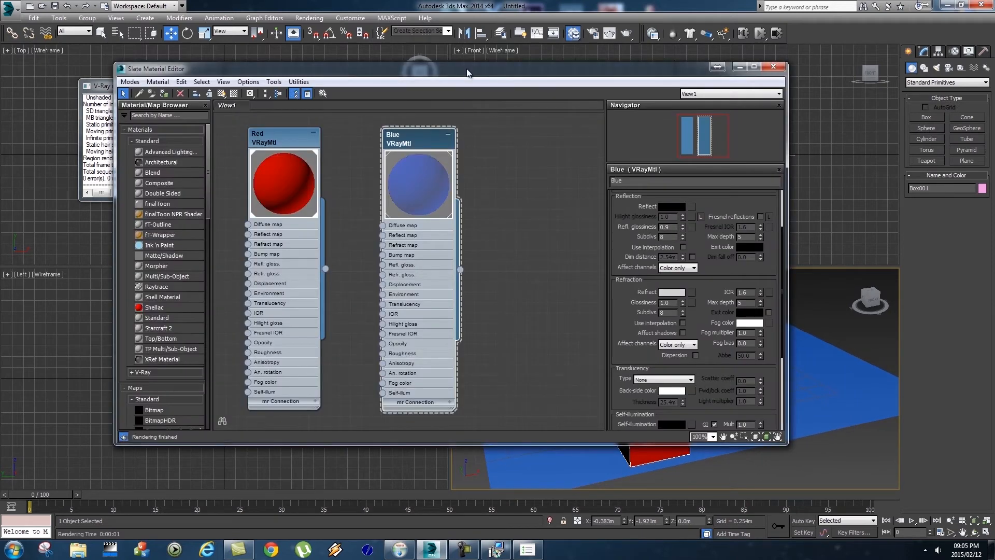
pyautogui.moveTo(467, 73); pyautogui.dragTo(390, 71)
pyautogui.moveTo(204, 137); pyautogui.dragTo(440, 137)
pyautogui.moveTo(453, 71); pyautogui.dragTo(233, 78)
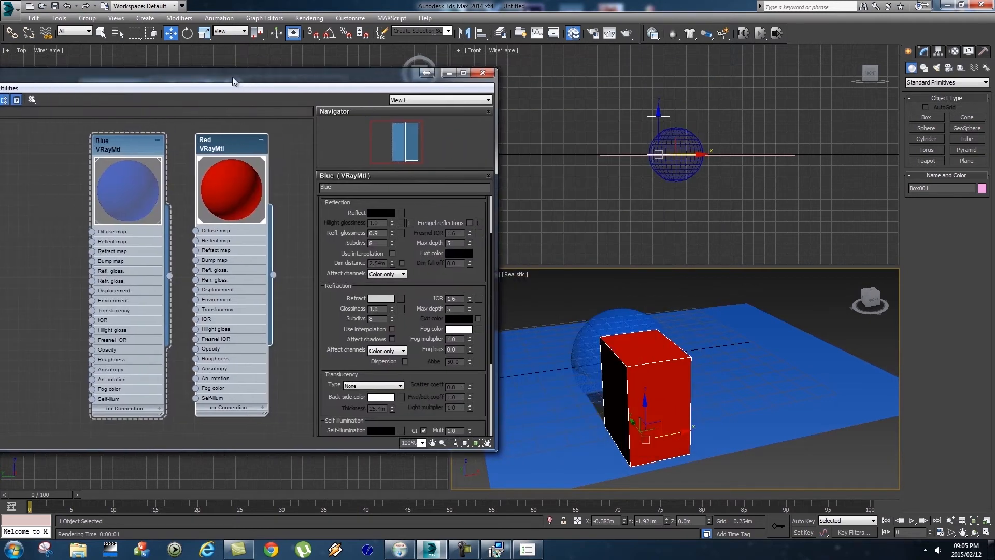
# - Set the Red material's refraction colour to a grey of value 158 and render the scene
pyautogui.doubleClick(230, 139)
pyautogui.scroll(-3, 415, 328)
pyautogui.scroll(-1, 409, 237)
pyautogui.click(384, 259)
pyautogui.moveTo(458, 149); pyautogui.dragTo(467, 182)
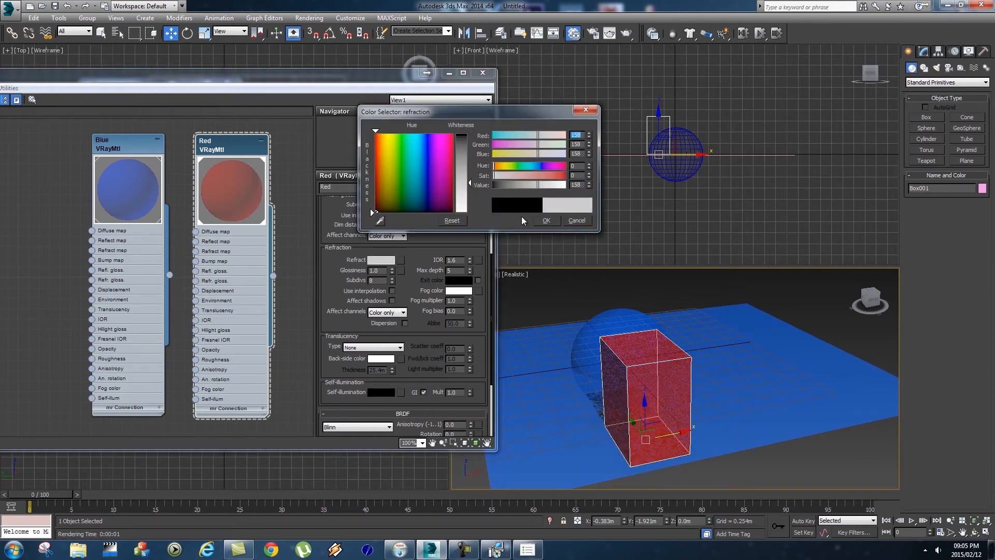
pyautogui.click(545, 221)
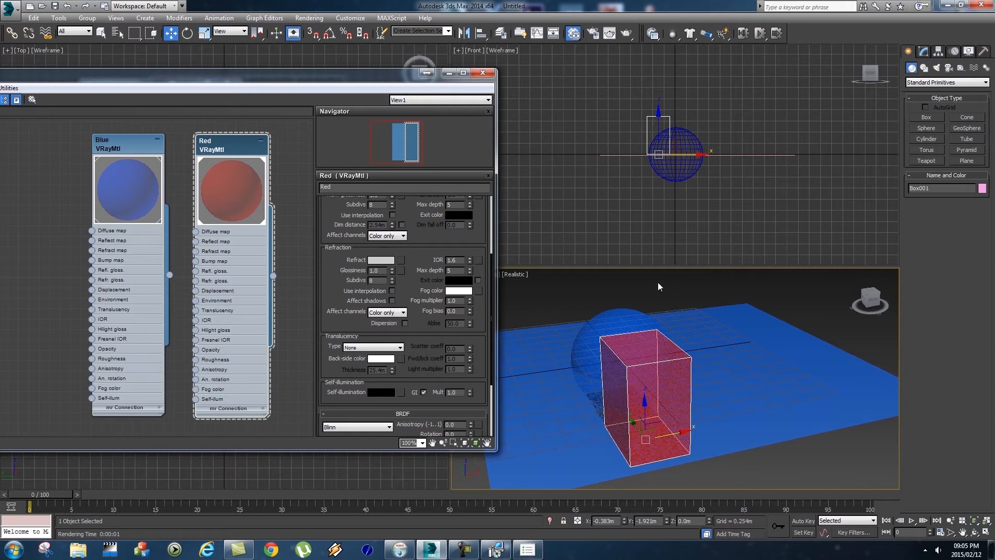
pyautogui.click(309, 18)
pyautogui.click(314, 24)
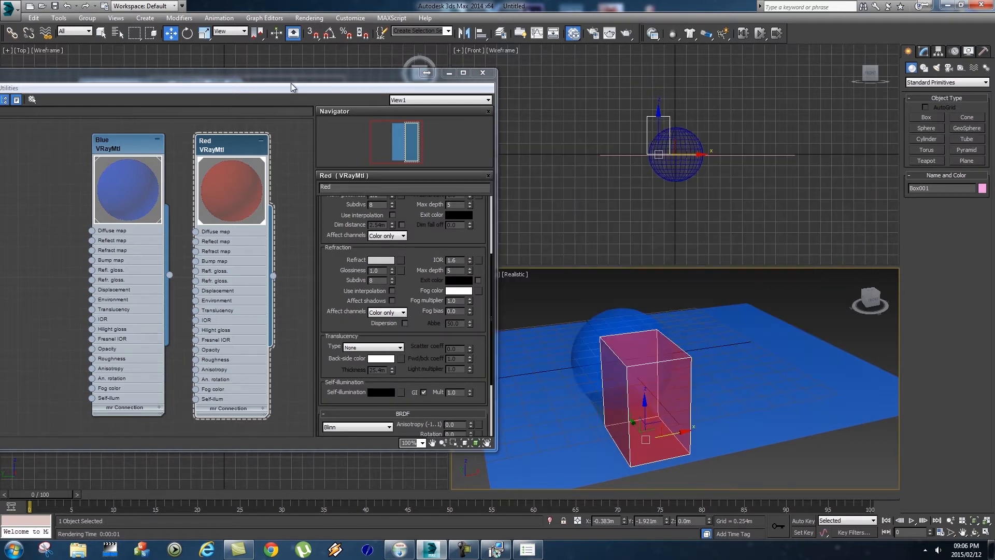
# - Set the Blue material's refraction colour back to black to make it opaque
pyautogui.moveTo(291, 82); pyautogui.dragTo(321, 80)
pyautogui.click(157, 143)
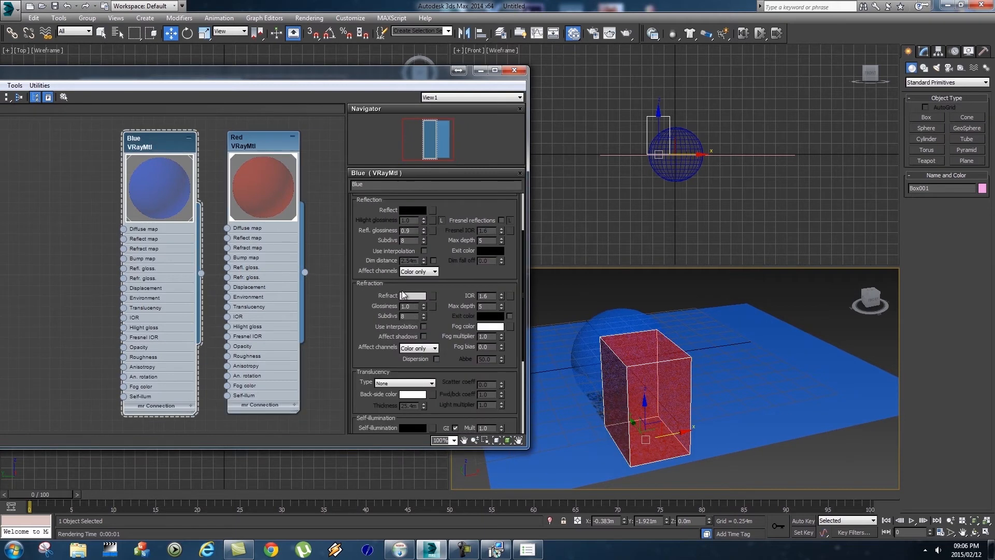
pyautogui.click(413, 296)
pyautogui.moveTo(466, 166); pyautogui.dragTo(466, 211)
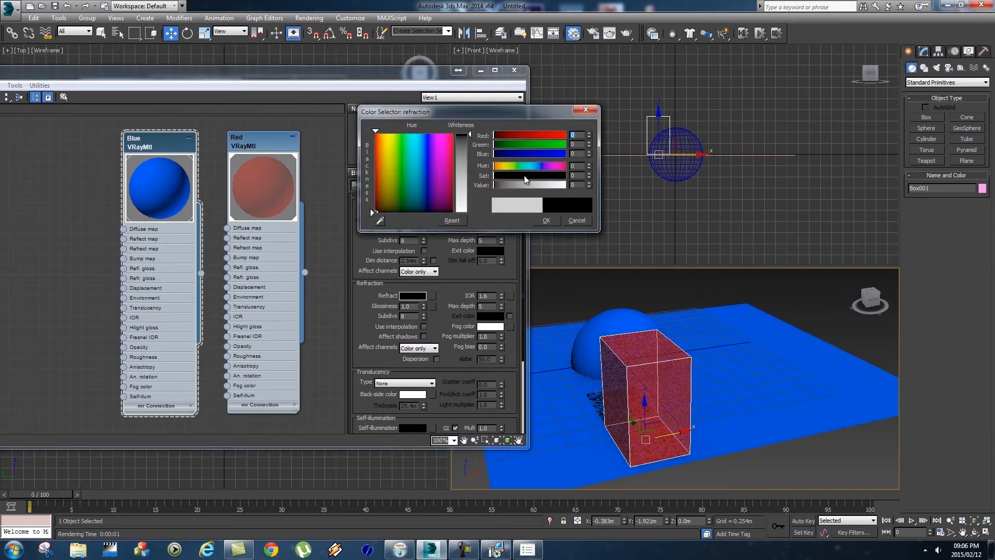
pyautogui.click(546, 220)
# - Set the Red material's refraction colour back to black
pyautogui.click(255, 137)
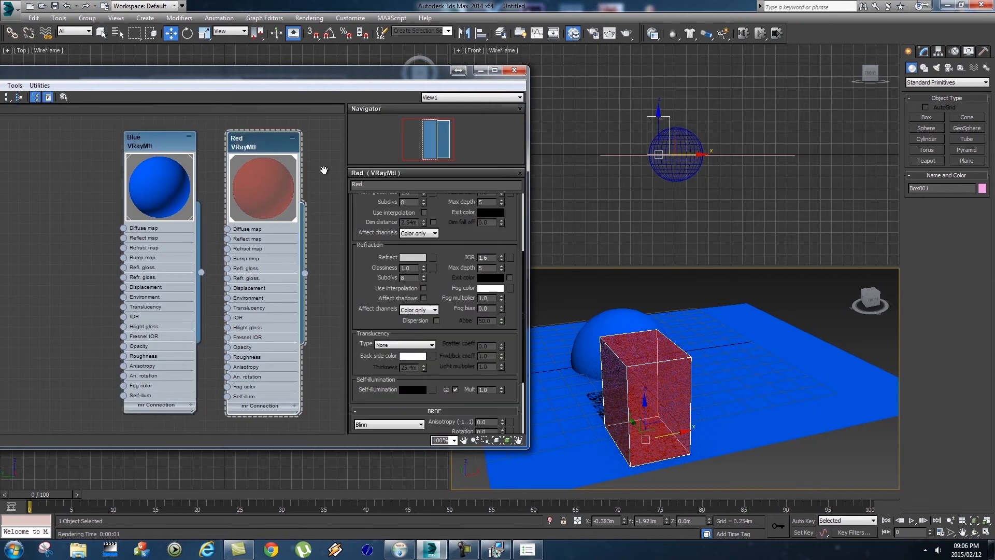
pyautogui.click(412, 257)
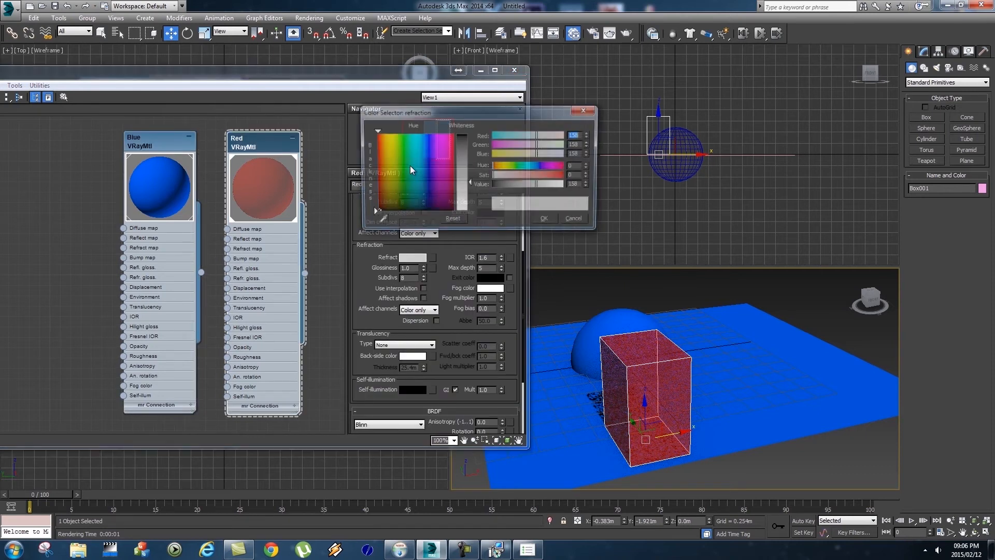
pyautogui.moveTo(460, 163); pyautogui.dragTo(461, 212)
pyautogui.click(543, 220)
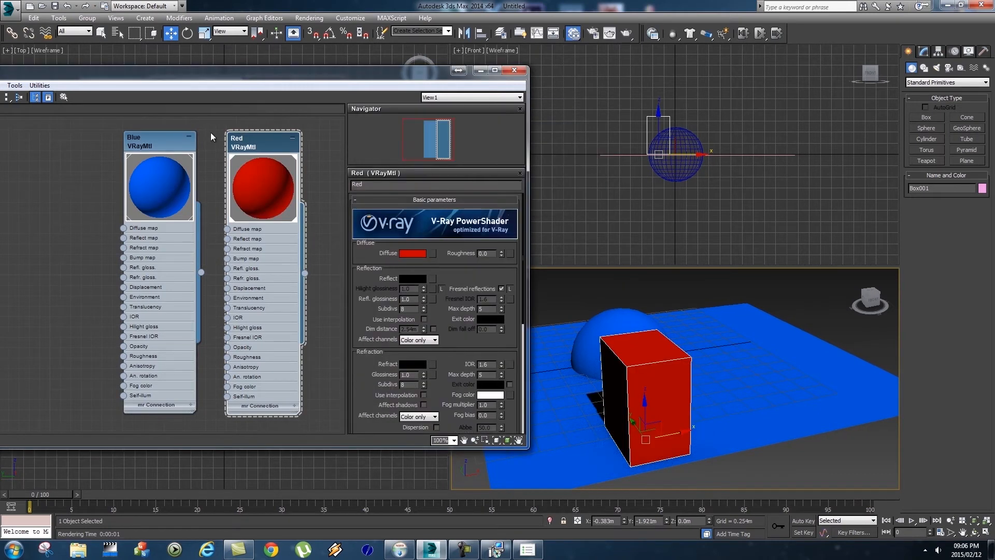
# - Bring the full material editor into view and shift the Blue and Red nodes over to free space for another material
pyautogui.moveTo(244, 72); pyautogui.dragTo(439, 76)
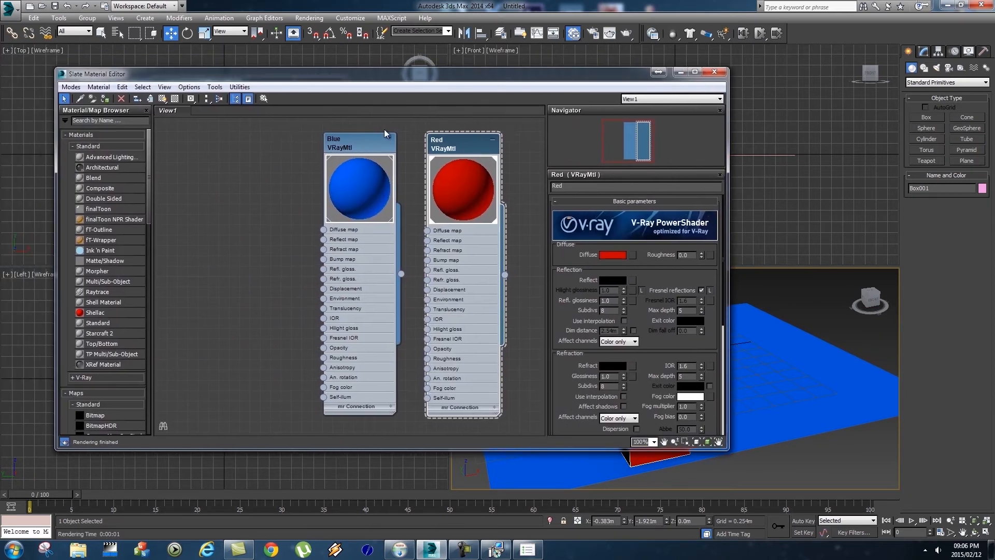
pyautogui.moveTo(348, 146); pyautogui.dragTo(203, 146)
pyautogui.moveTo(456, 143); pyautogui.dragTo(299, 142)
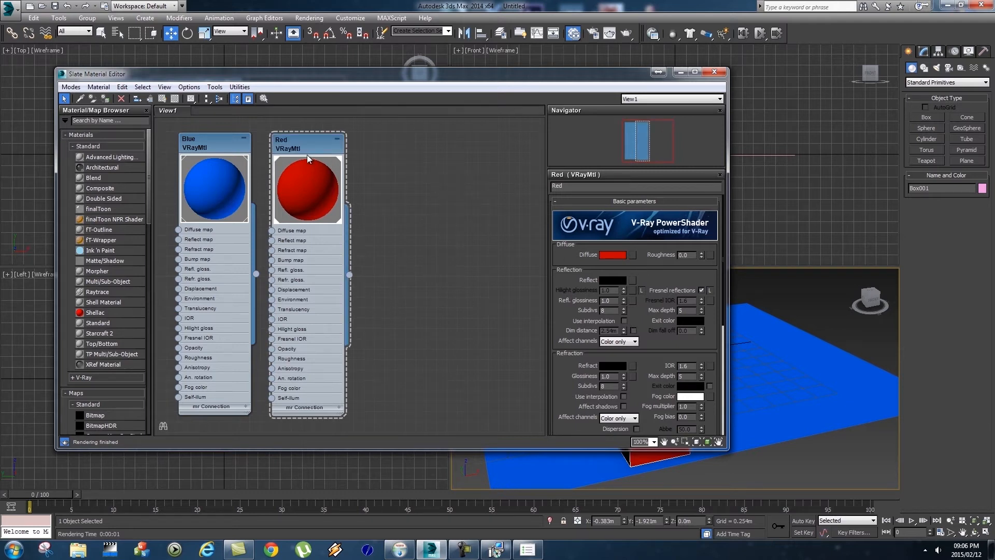
# - Duplicate the Red material node beside the original and rename the copy Floor
pyautogui.keyDown('shift'); pyautogui.moveTo(300, 142); pyautogui.dragTo(410, 145); pyautogui.keyUp('shift')
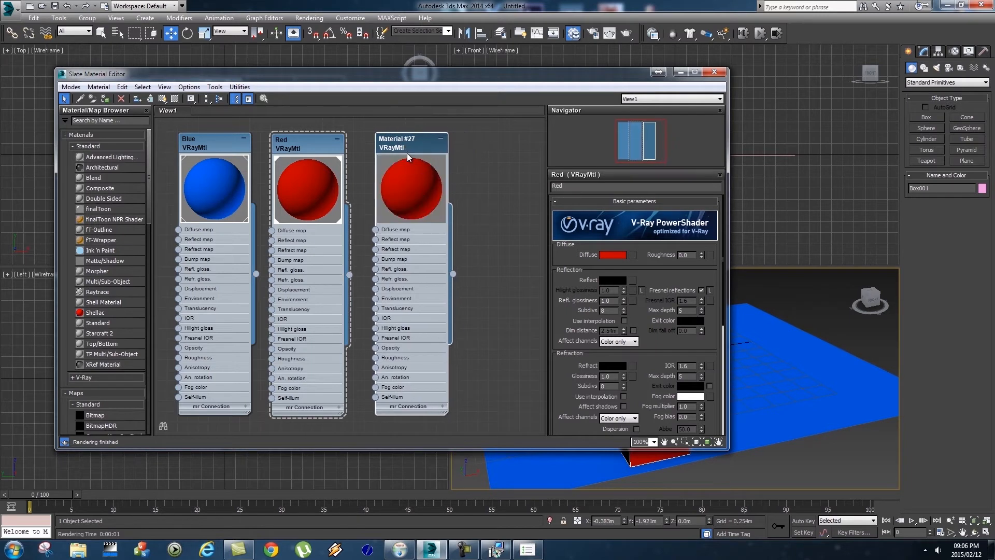
pyautogui.doubleClick(405, 139)
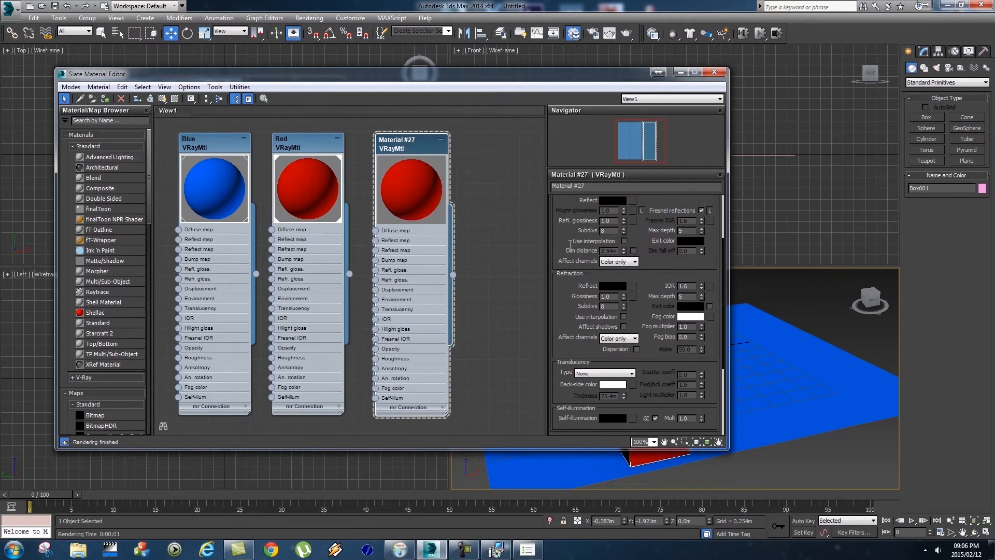
pyautogui.moveTo(617, 188); pyautogui.dragTo(532, 186)
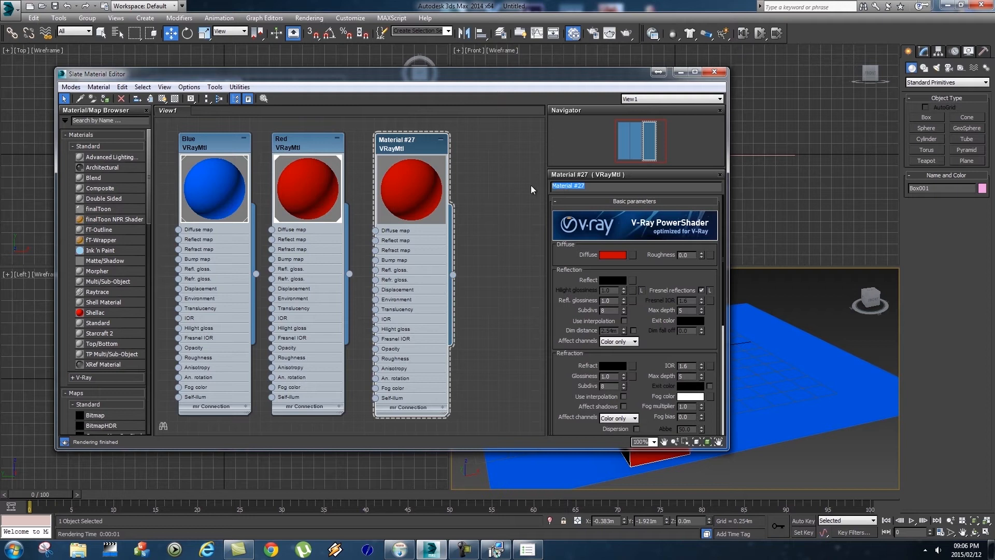
pyautogui.write('Floor')
pyautogui.press('Return')
pyautogui.click(422, 182)
# - Assign a Checker map to the Floor material's diffuse slot
pyautogui.click(633, 255)
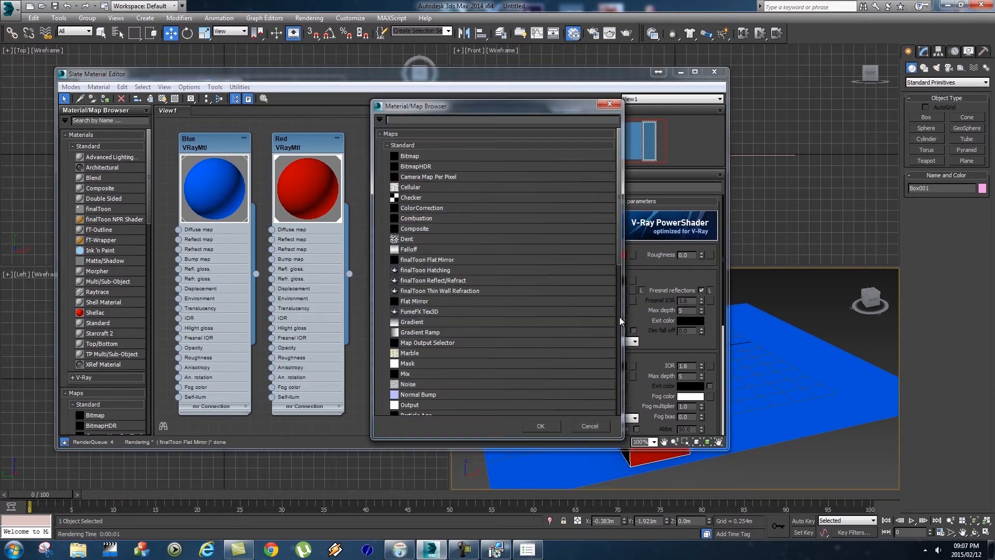
pyautogui.moveTo(507, 108); pyautogui.dragTo(376, 98)
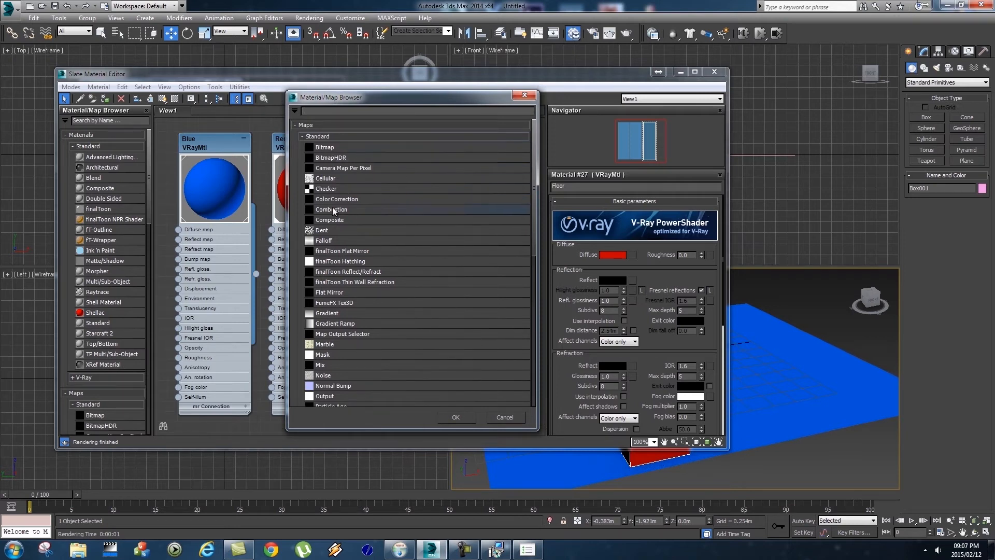
pyautogui.scroll(-8, 361, 268)
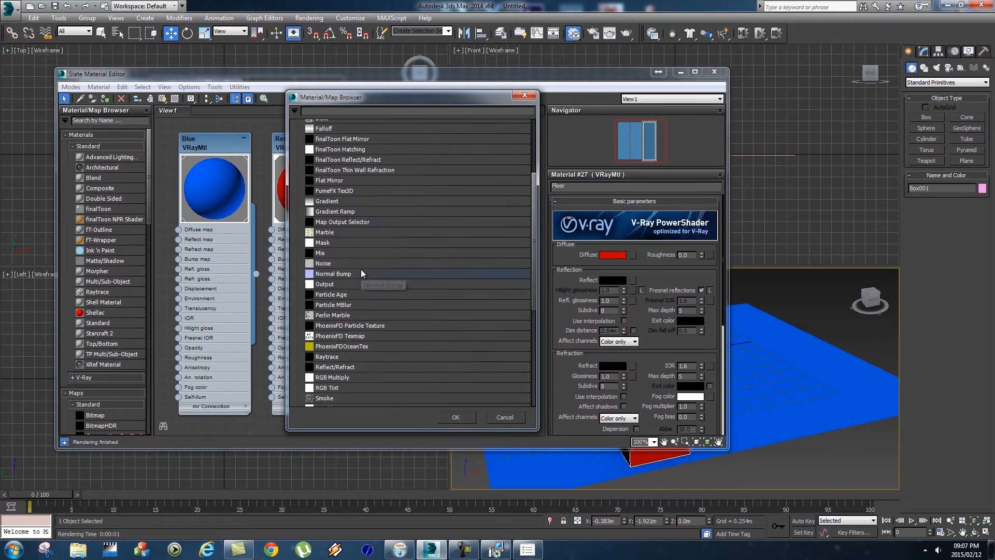
pyautogui.scroll(8, 361, 269)
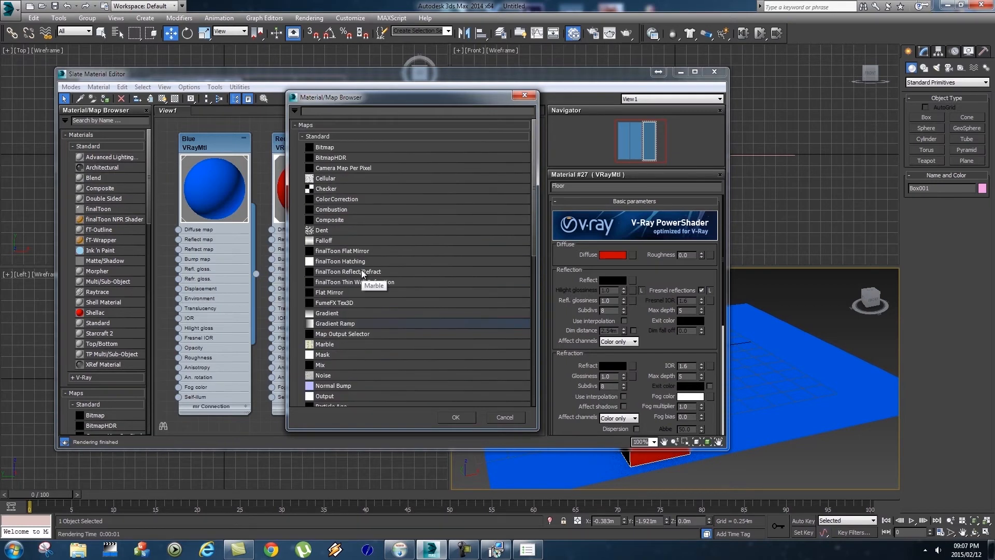
pyautogui.doubleClick(328, 190)
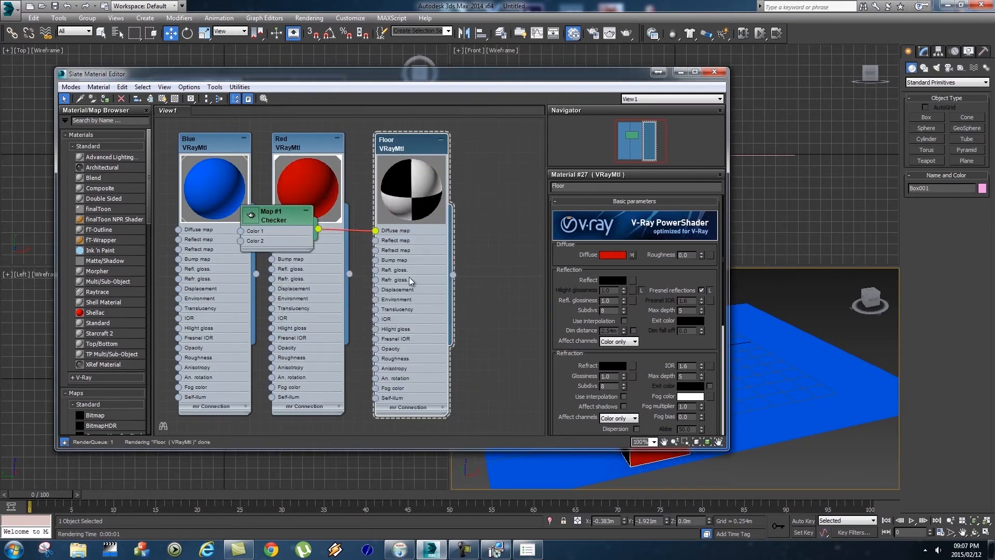
# - Rearrange the nodes so the Checker map sits clear beside the Floor material, with Red and Blue moved below
pyautogui.moveTo(429, 145); pyautogui.dragTo(481, 134)
pyautogui.moveTo(299, 212); pyautogui.dragTo(402, 295)
pyautogui.moveTo(307, 142); pyautogui.dragTo(184, 339)
pyautogui.moveTo(223, 150); pyautogui.dragTo(275, 356)
pyautogui.moveTo(392, 302); pyautogui.dragTo(299, 188)
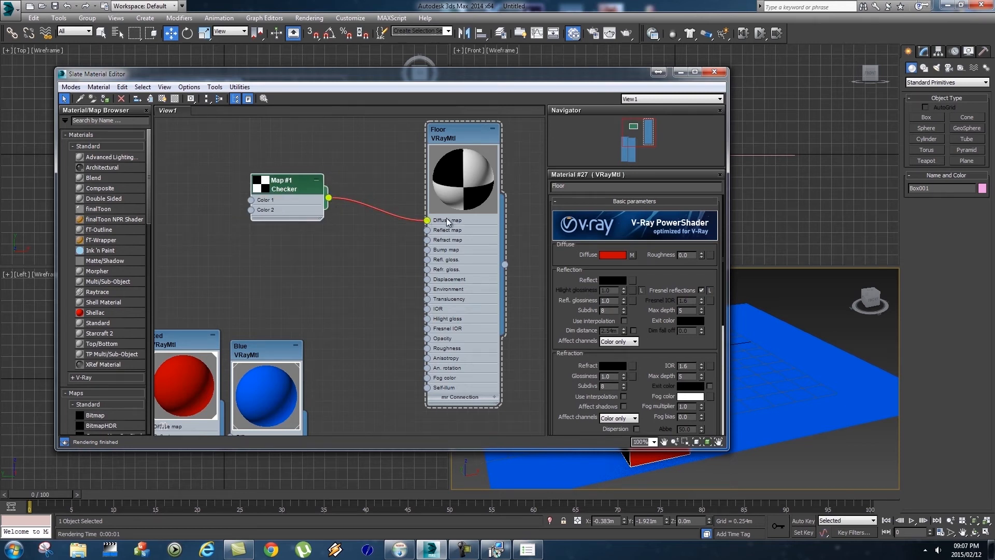
pyautogui.moveTo(448, 131); pyautogui.dragTo(438, 144)
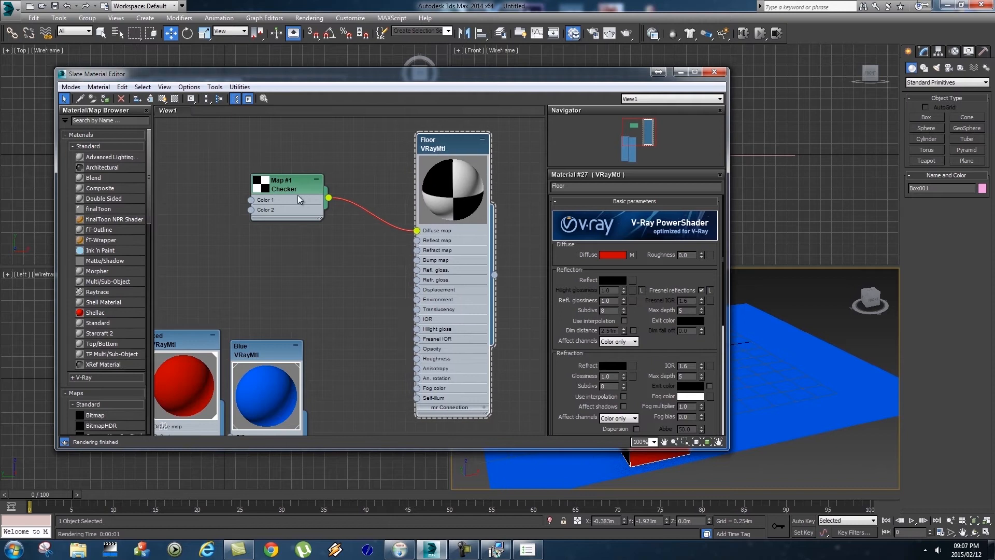
pyautogui.moveTo(289, 189); pyautogui.dragTo(298, 187)
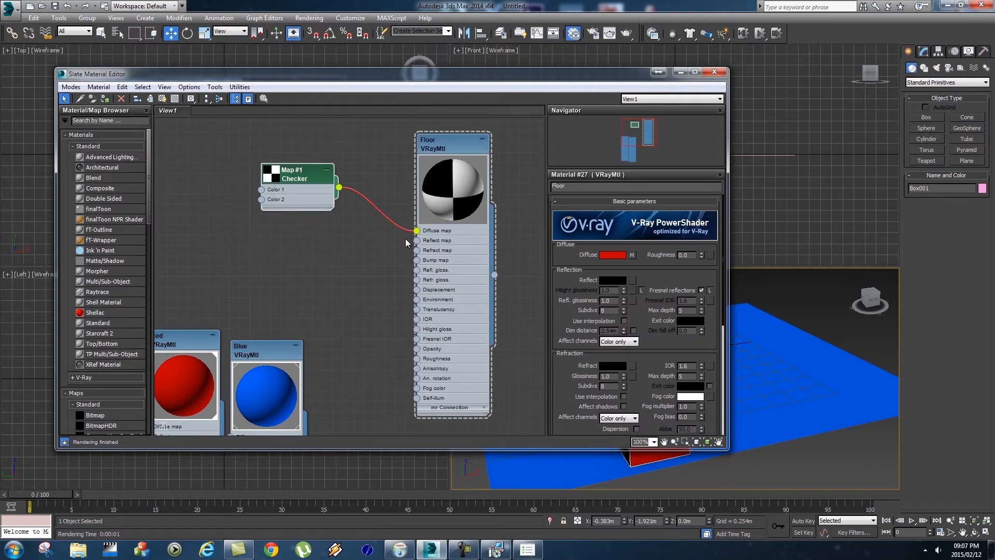
pyautogui.moveTo(442, 143); pyautogui.dragTo(431, 133)
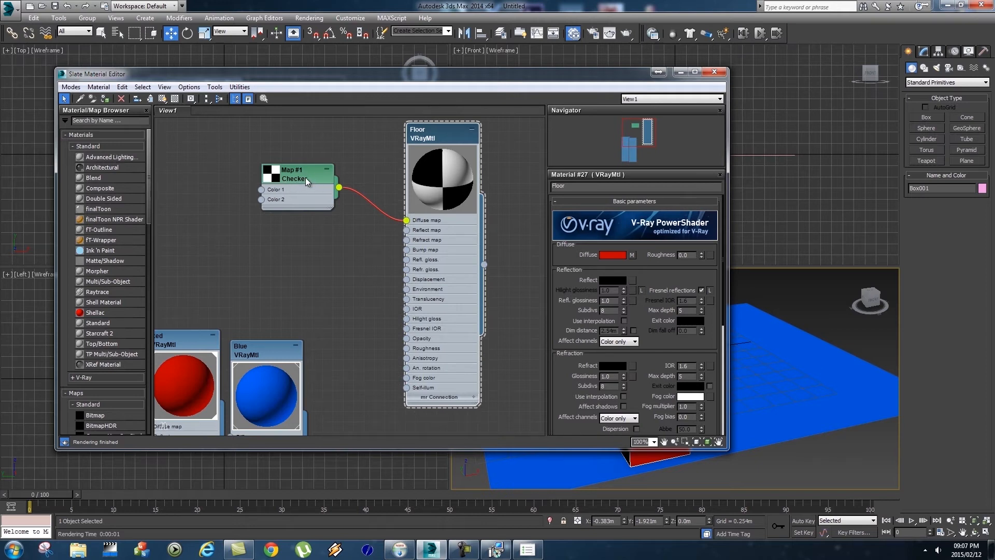
# - Set the Checker map's first colour to white and its second colour to pure blue
pyautogui.doubleClick(305, 178)
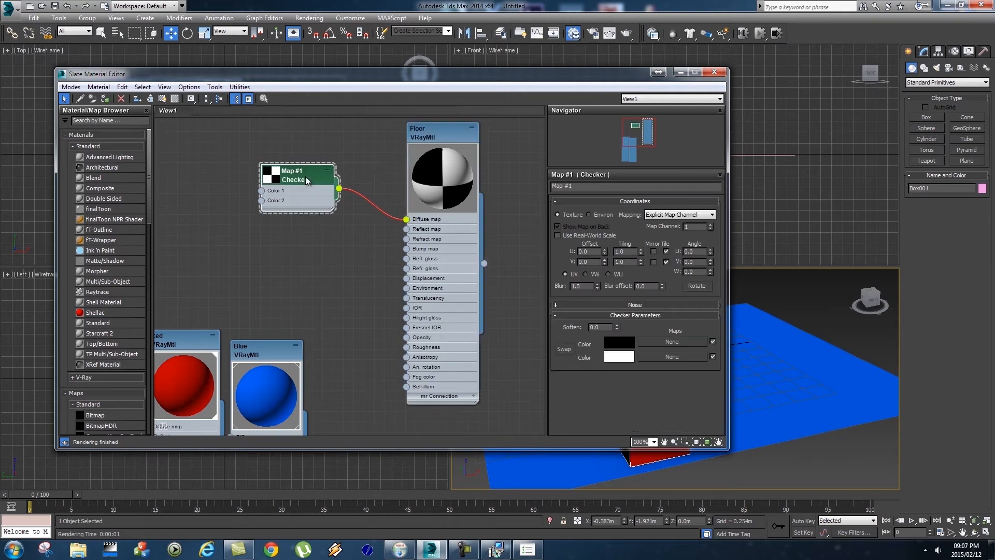
pyautogui.click(622, 343)
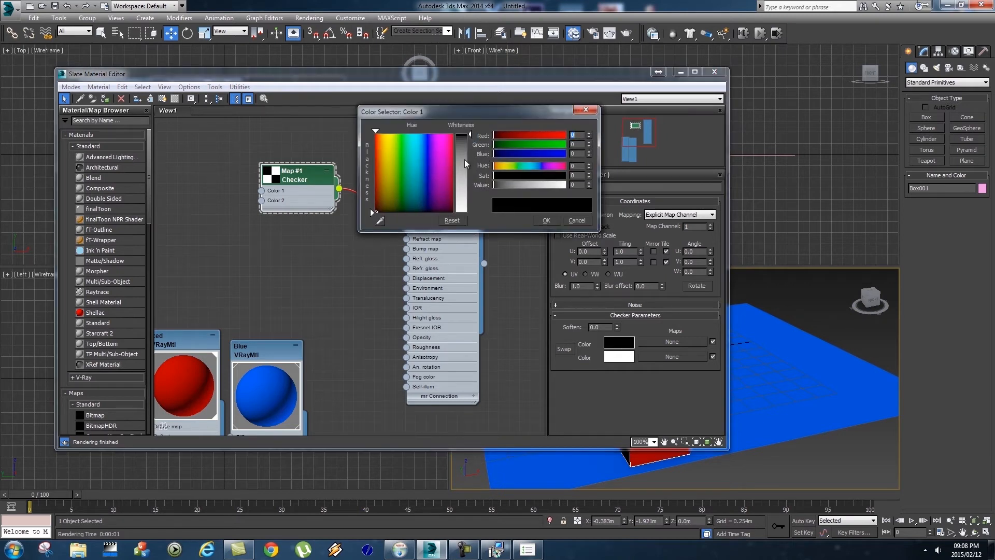
pyautogui.moveTo(464, 160); pyautogui.dragTo(466, 211)
pyautogui.click(548, 220)
pyautogui.click(617, 357)
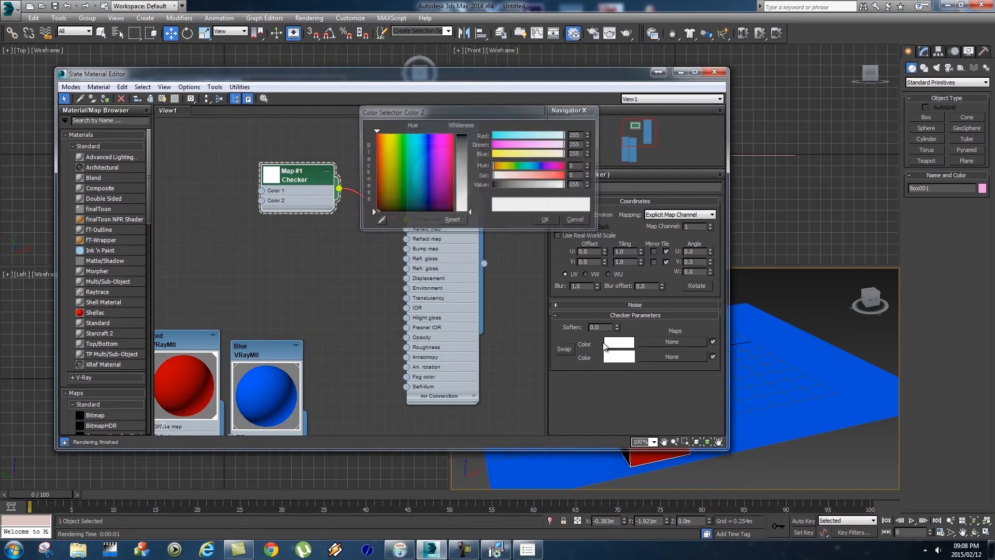
pyautogui.moveTo(436, 143); pyautogui.dragTo(428, 133)
pyautogui.click(462, 134)
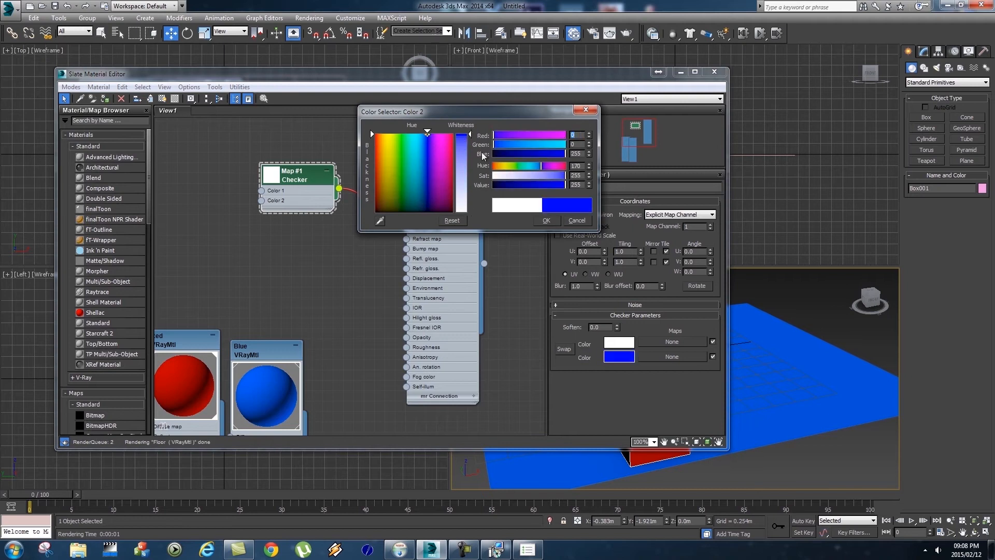
pyautogui.click(546, 220)
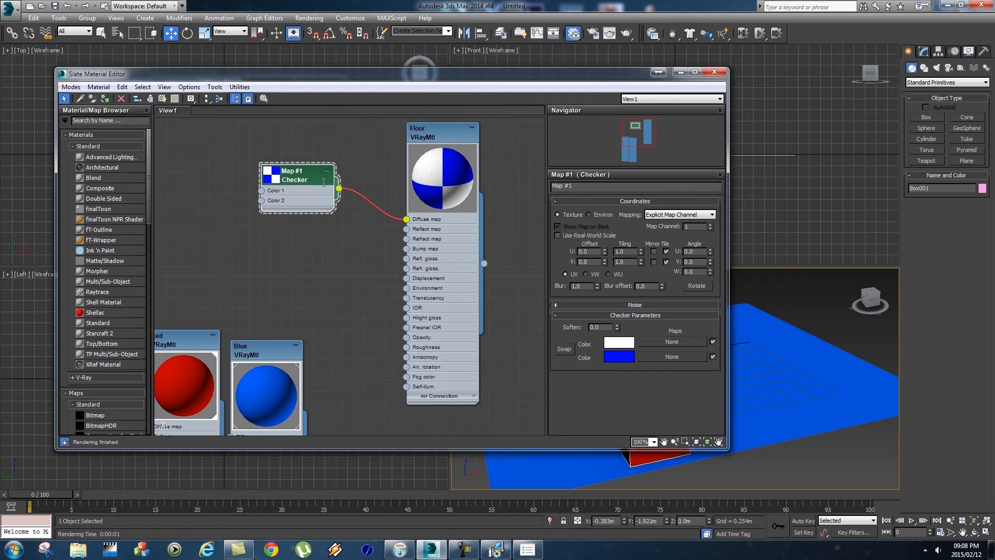
# - Set the Checker map's U and V tiling to 5
pyautogui.doubleClick(626, 253)
pyautogui.write('5')
pyautogui.press('Tab')
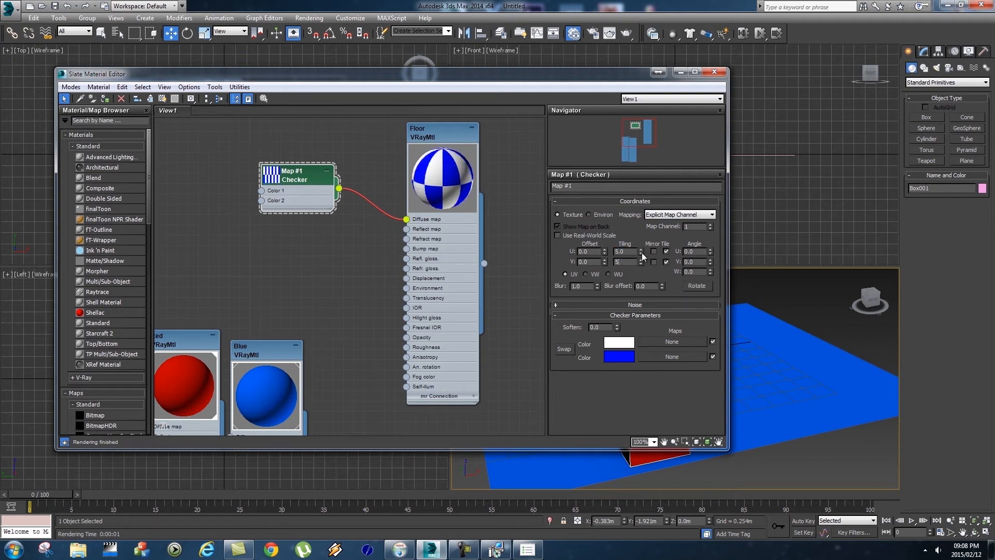
pyautogui.write('5')
pyautogui.press('Return')
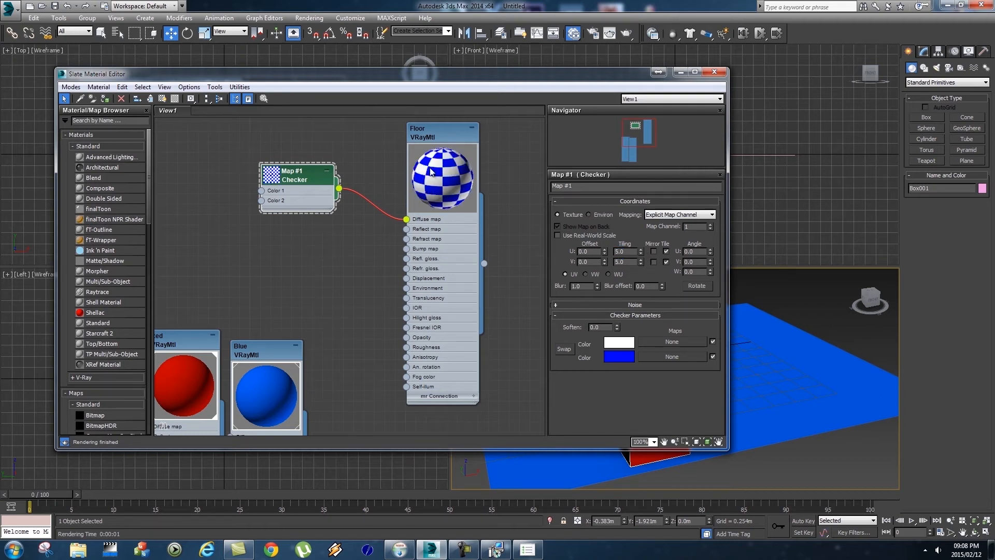
# - Raise the Checker map's tiling to 10 in both U and V
pyautogui.doubleClick(624, 252)
pyautogui.write('10')
pyautogui.press('Tab')
pyautogui.write('10')
pyautogui.press('Return')
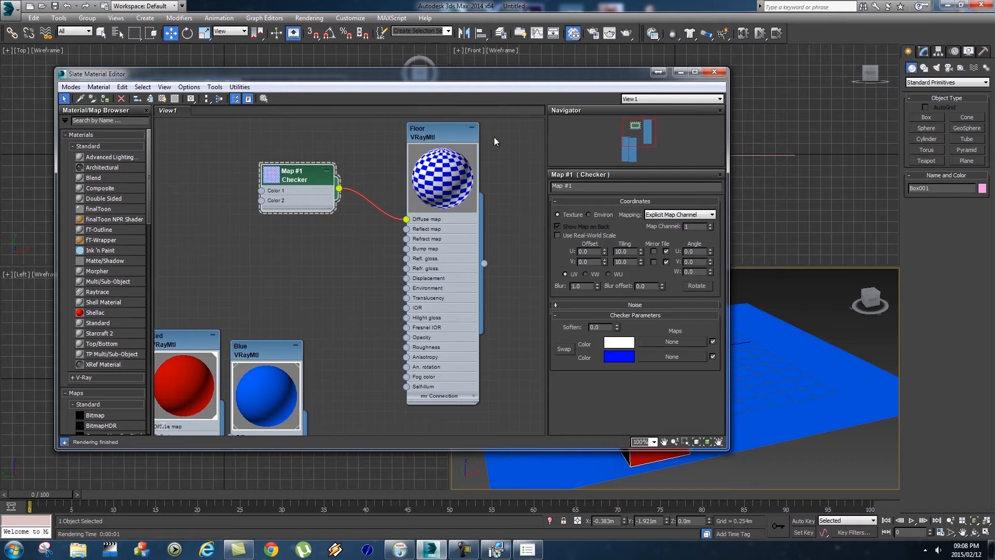
# - Show the Floor material's parameters, move the material editor aside and assign the material to the ground plane
pyautogui.doubleClick(437, 142)
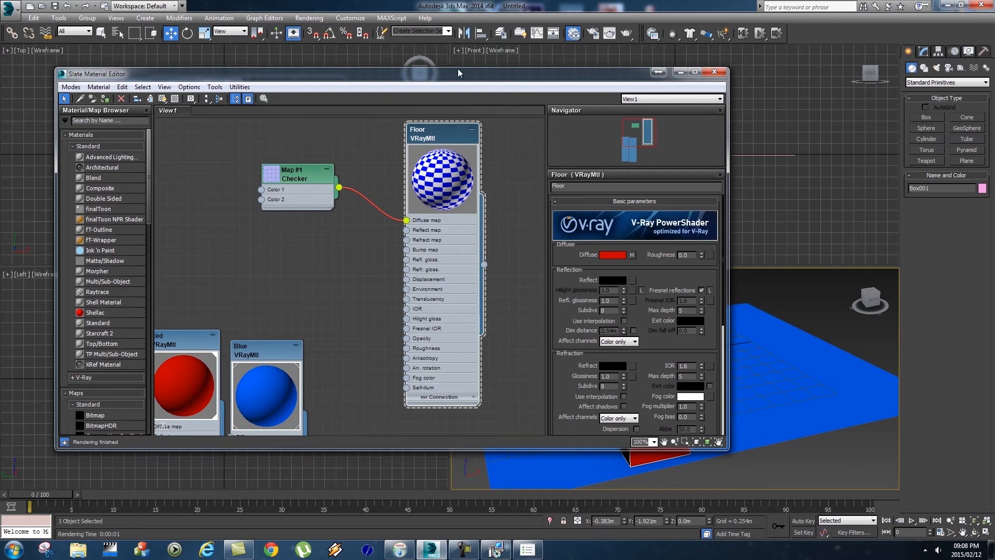
pyautogui.moveTo(458, 72); pyautogui.dragTo(403, 67)
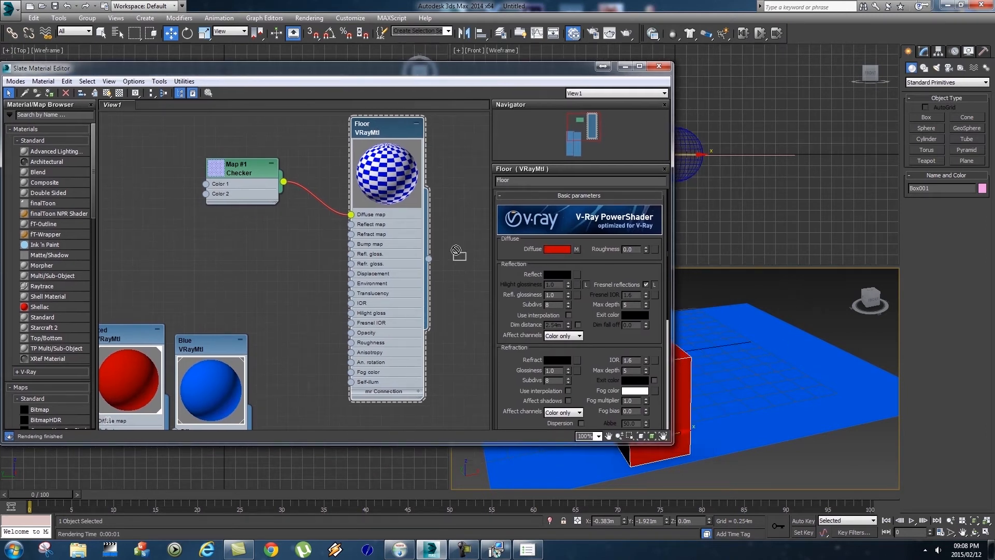
pyautogui.moveTo(427, 258); pyautogui.dragTo(784, 349)
pyautogui.click(776, 296)
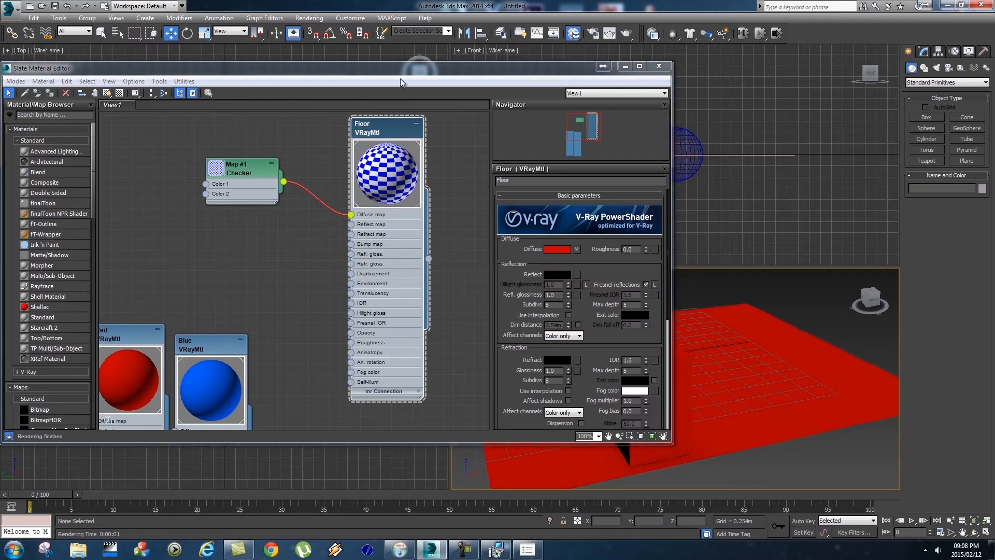
# - Render the perspective view to check the checkered floor, and close the rendered image
pyautogui.click(309, 18)
pyautogui.click(316, 30)
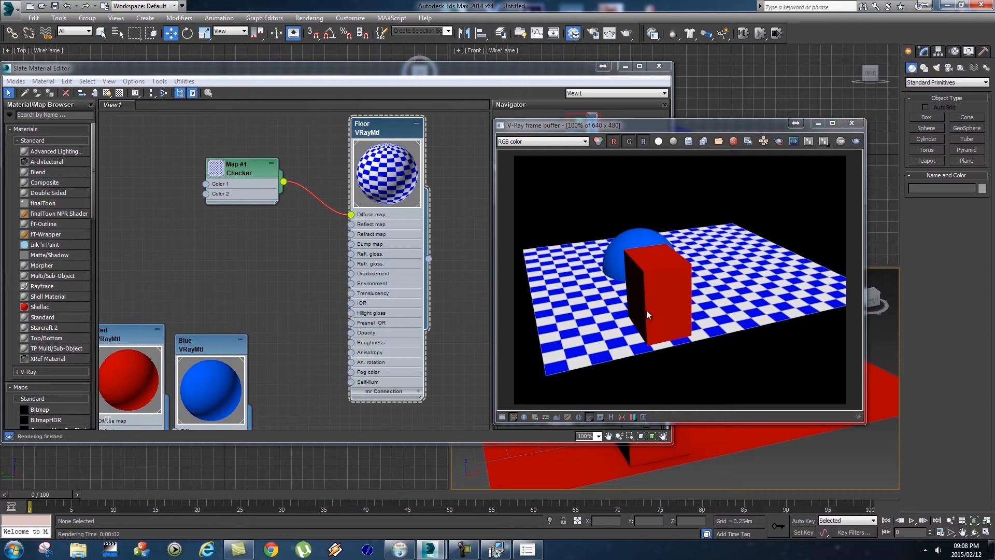
pyautogui.click(852, 123)
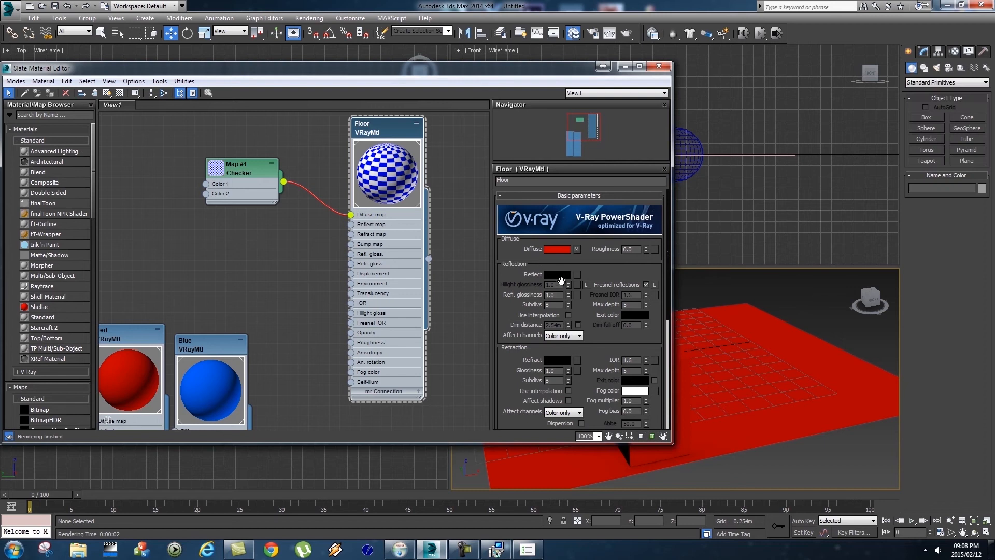
# - Give the Floor material a light grey reflection colour and a reflection glossiness of 0.9, with Fresnel reflections off
pyautogui.click(554, 275)
pyautogui.moveTo(462, 139); pyautogui.dragTo(461, 169)
pyautogui.click(551, 220)
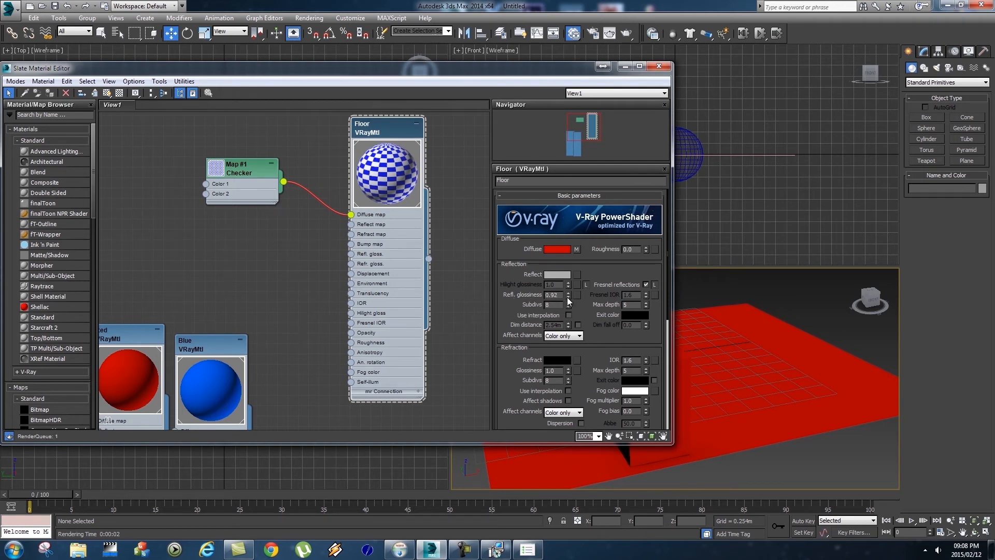
pyautogui.click(707, 283)
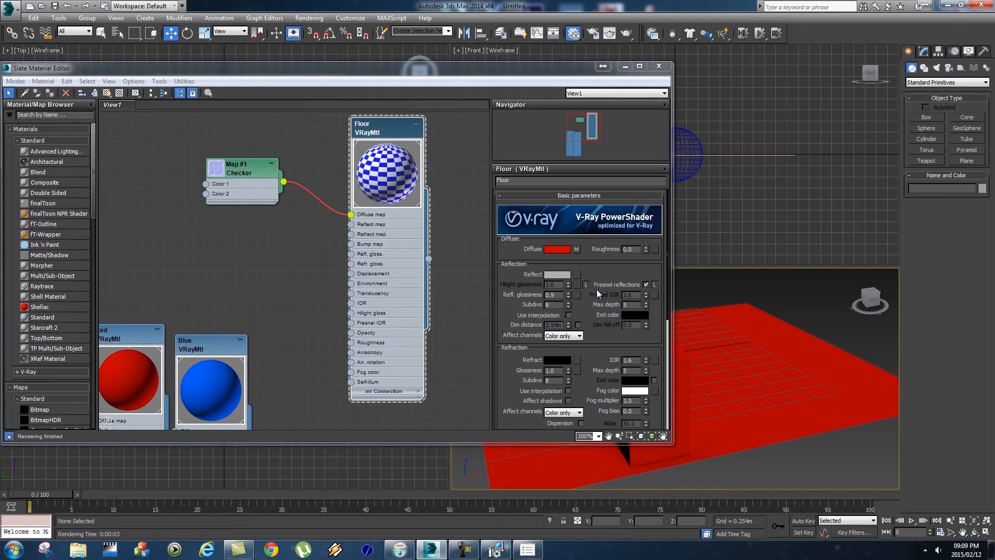
pyautogui.click(646, 285)
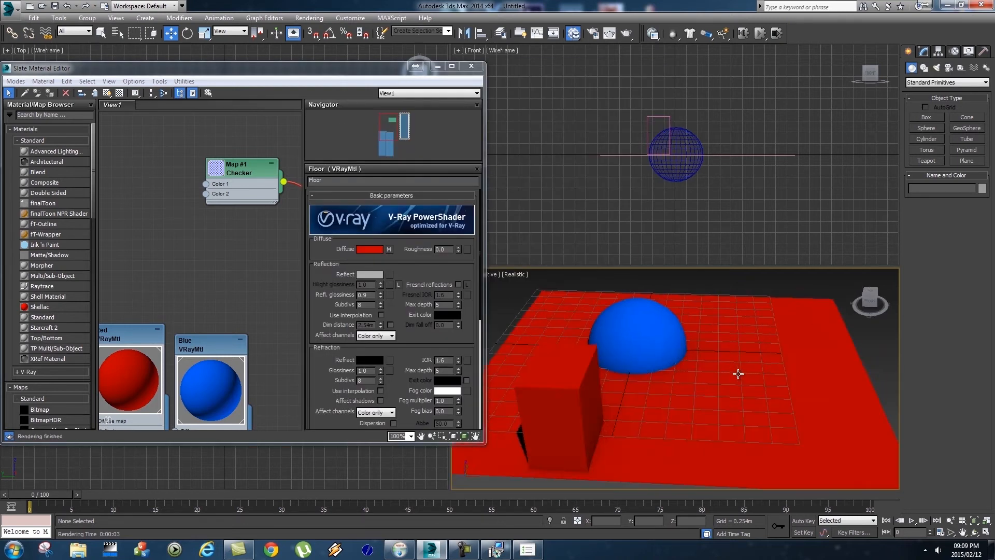
# - Render the scene from a different angle to check the floor's glossy reflections, and close the rendered image
pyautogui.moveTo(737, 373)
pyautogui.keyDown('alt'); pyautogui.mouseDown(button='middle')
pyautogui.moveTo(704, 369)
pyautogui.moveTo(738, 368)
pyautogui.moveTo(723, 371)
pyautogui.mouseUp(button='middle'); pyautogui.keyUp('alt')
pyautogui.click(309, 17)
pyautogui.click(331, 29)
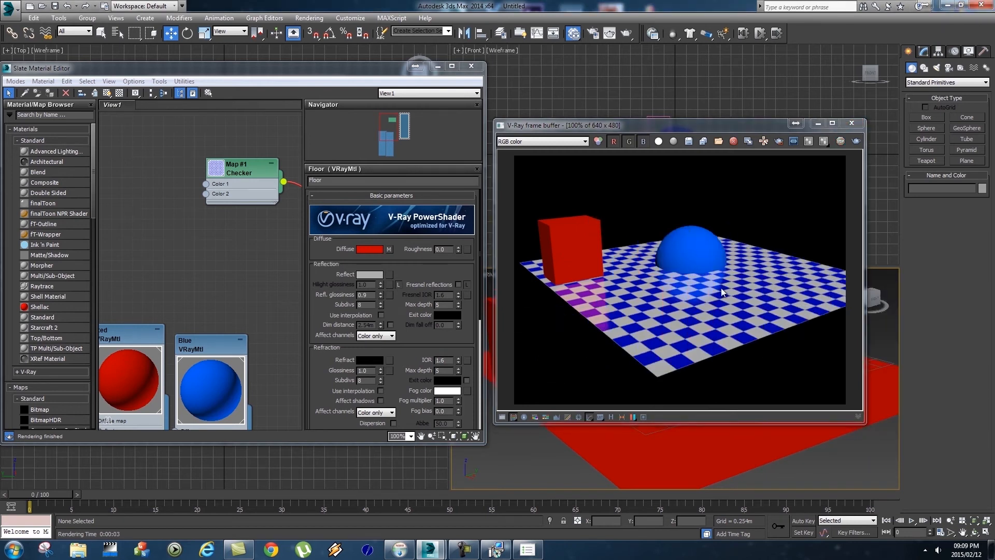
pyautogui.click(850, 123)
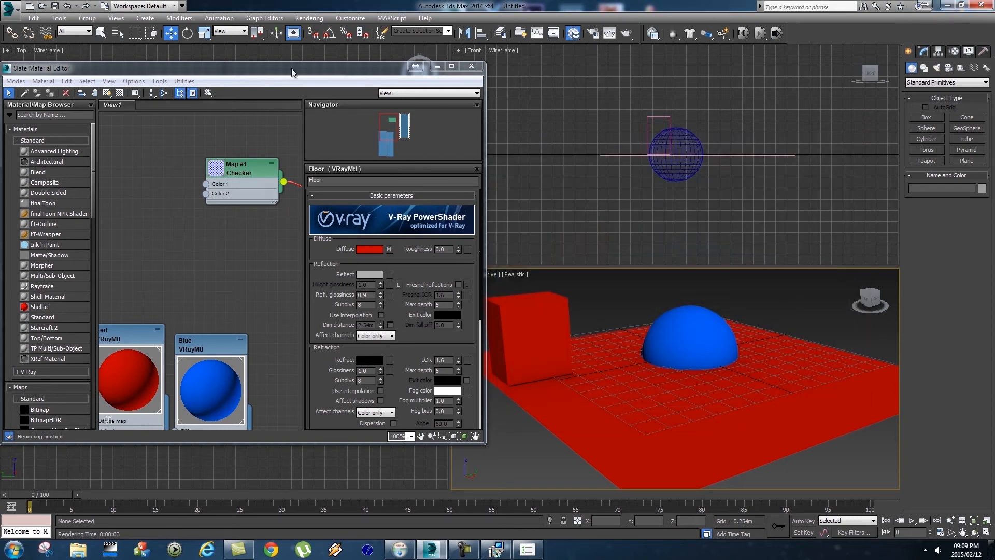
# - Move the Checker and Floor nodes so both fit in the node view, and collapse the Floor node
pyautogui.moveTo(293, 72); pyautogui.dragTo(485, 84)
pyautogui.scroll(-2, 400, 256)
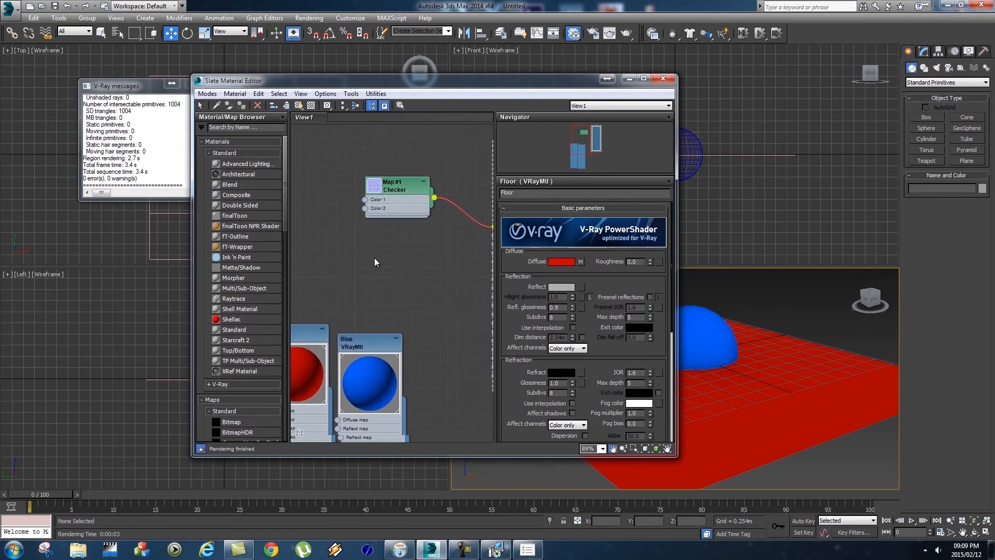
pyautogui.scroll(-1, 374, 257)
pyautogui.moveTo(477, 163); pyautogui.dragTo(417, 164)
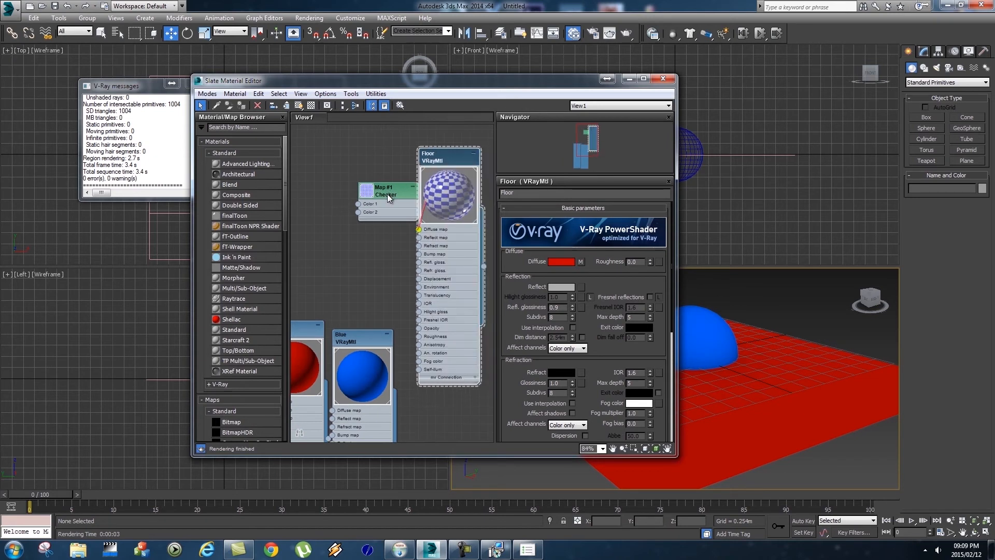
pyautogui.moveTo(387, 197); pyautogui.dragTo(327, 172)
pyautogui.moveTo(464, 174); pyautogui.dragTo(446, 165)
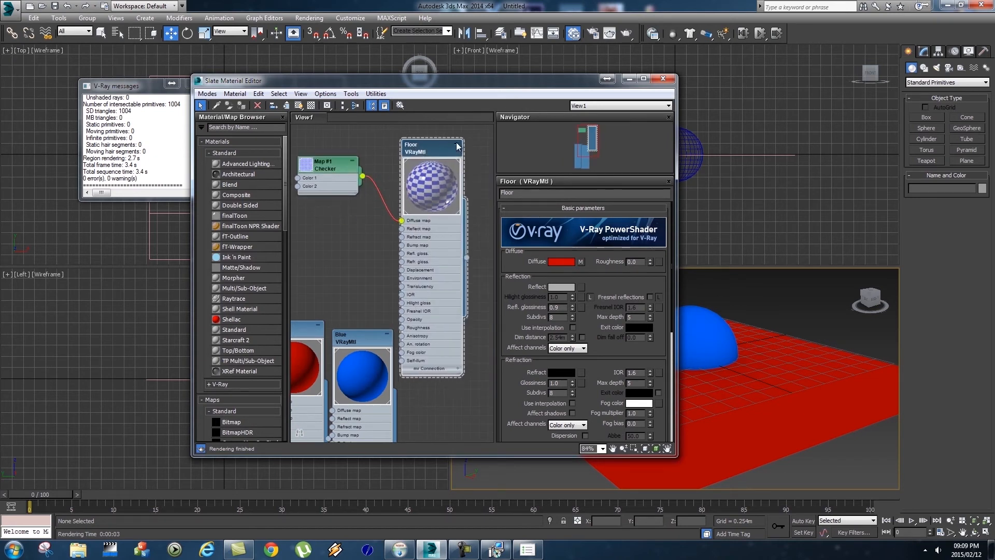
pyautogui.click(456, 145)
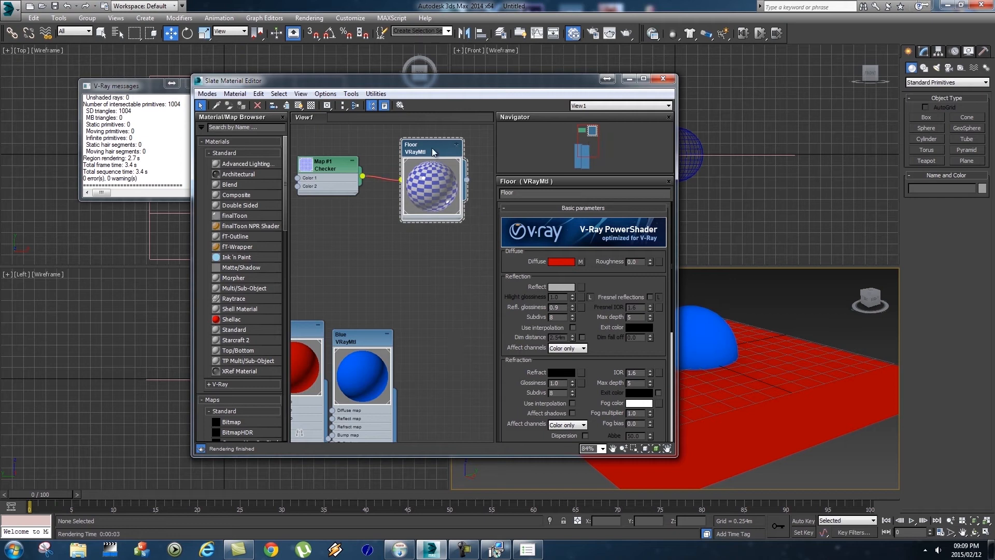
# - Collapse the Blue and Red nodes and place them side by side beneath the Checker and Floor nodes
pyautogui.moveTo(340, 159); pyautogui.dragTo(358, 151)
pyautogui.moveTo(383, 337); pyautogui.dragTo(461, 251)
pyautogui.click(464, 248)
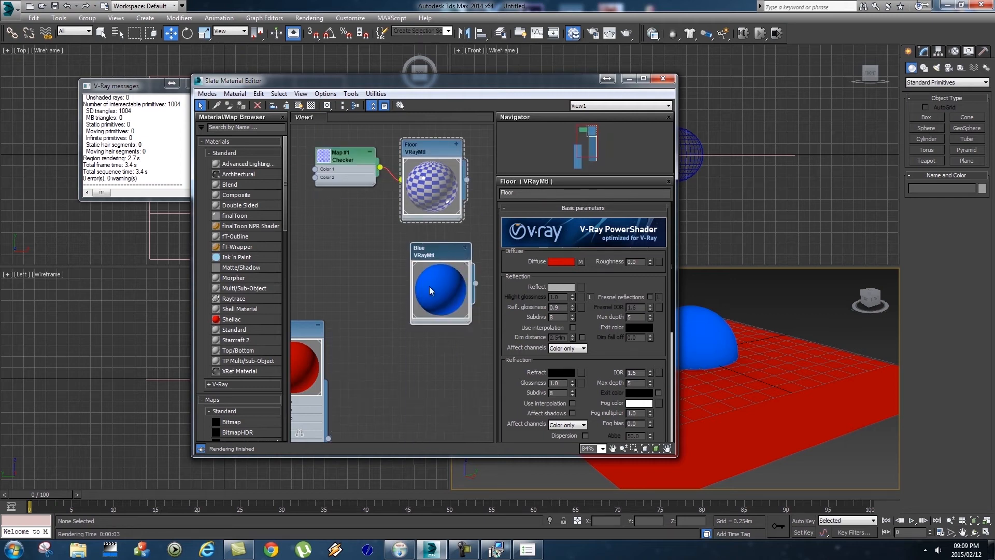
pyautogui.moveTo(310, 322); pyautogui.dragTo(368, 249)
pyautogui.click(386, 247)
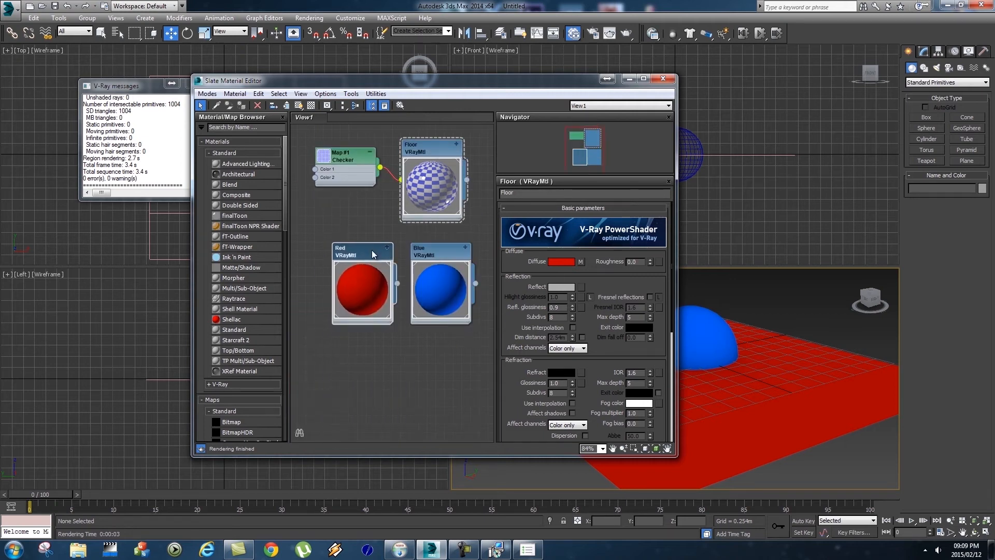
# - Line up the Checker, Floor, Blue and Red nodes in one row, leaving empty space below them
pyautogui.scroll(-10, 372, 257)
pyautogui.scroll(8, 371, 257)
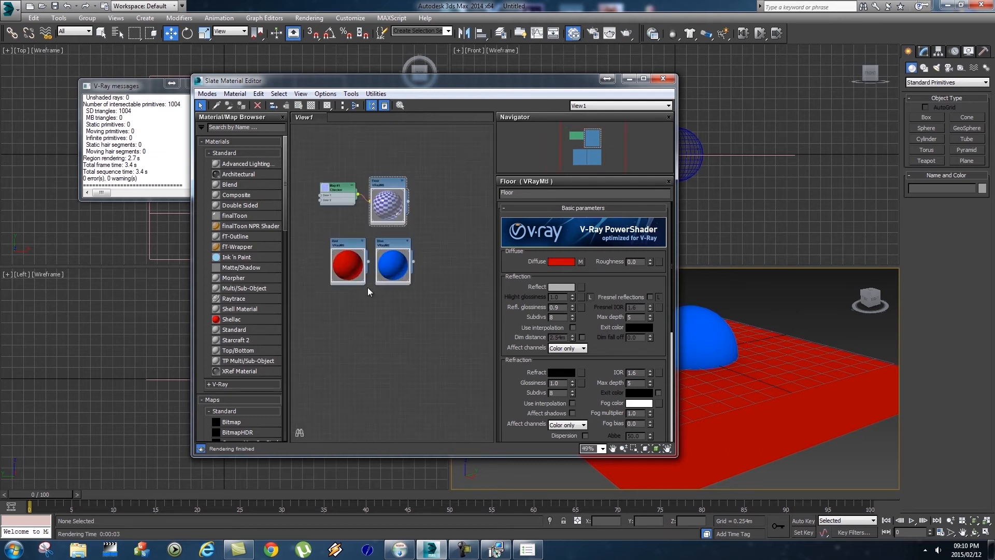
pyautogui.moveTo(366, 243); pyautogui.dragTo(399, 237, button='middle')
pyautogui.moveTo(328, 148); pyautogui.dragTo(464, 296)
pyautogui.moveTo(427, 178); pyautogui.dragTo(370, 144)
pyautogui.click(432, 186)
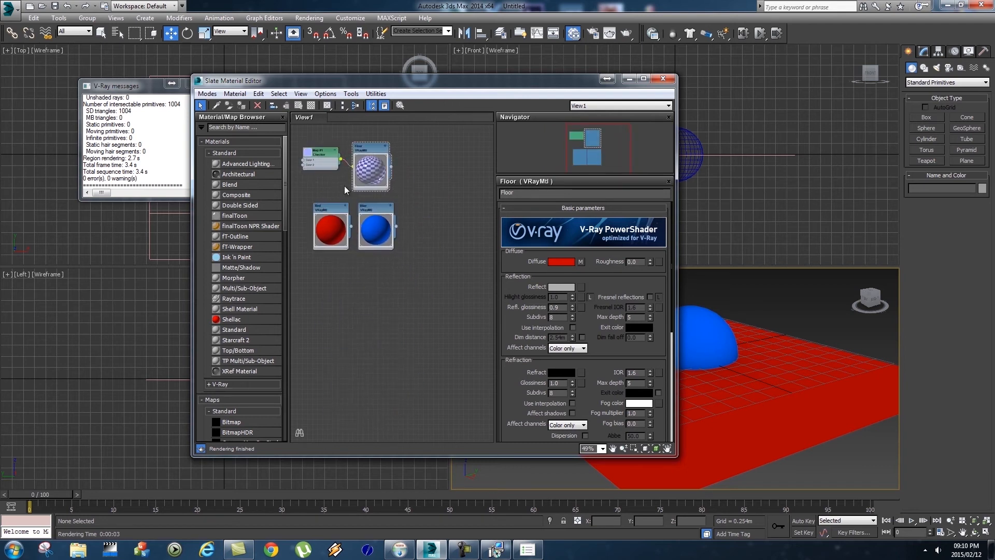
pyautogui.moveTo(372, 209); pyautogui.dragTo(417, 149)
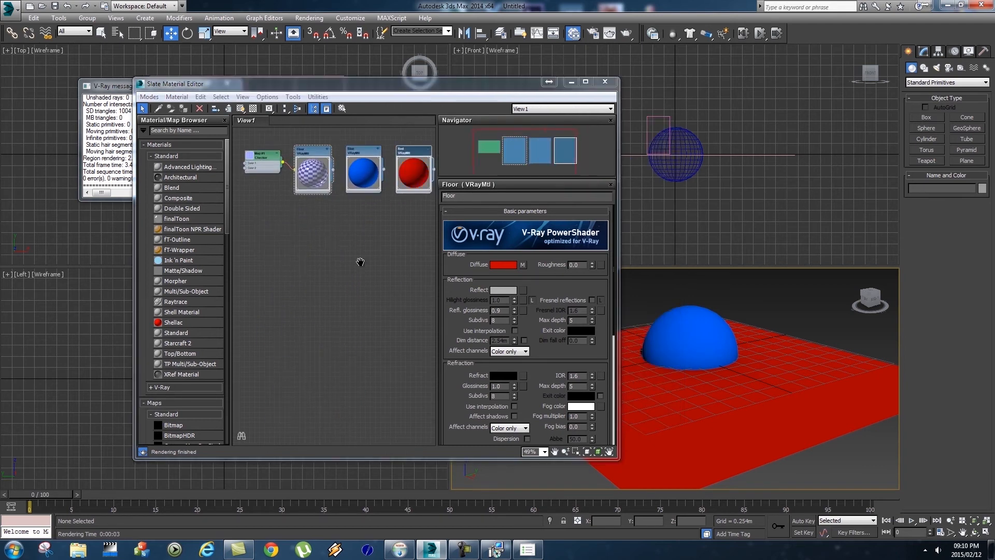
pyautogui.moveTo(312, 253); pyautogui.dragTo(303, 254, button='middle')
# - Create a new VRayMtl material below the row of nodes and name it Bitmap
pyautogui.rightClick(303, 253)
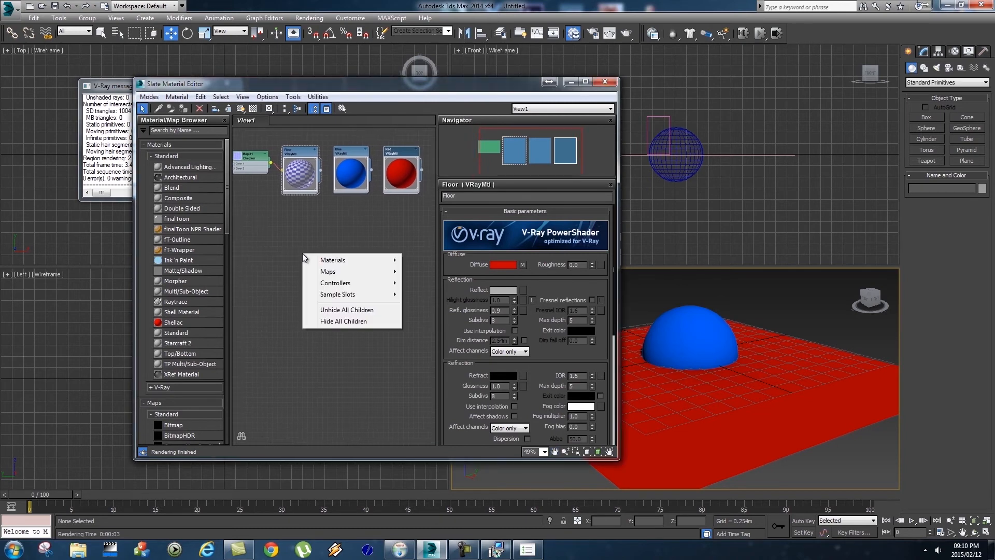
pyautogui.moveTo(328, 260)
pyautogui.moveTo(425, 272)
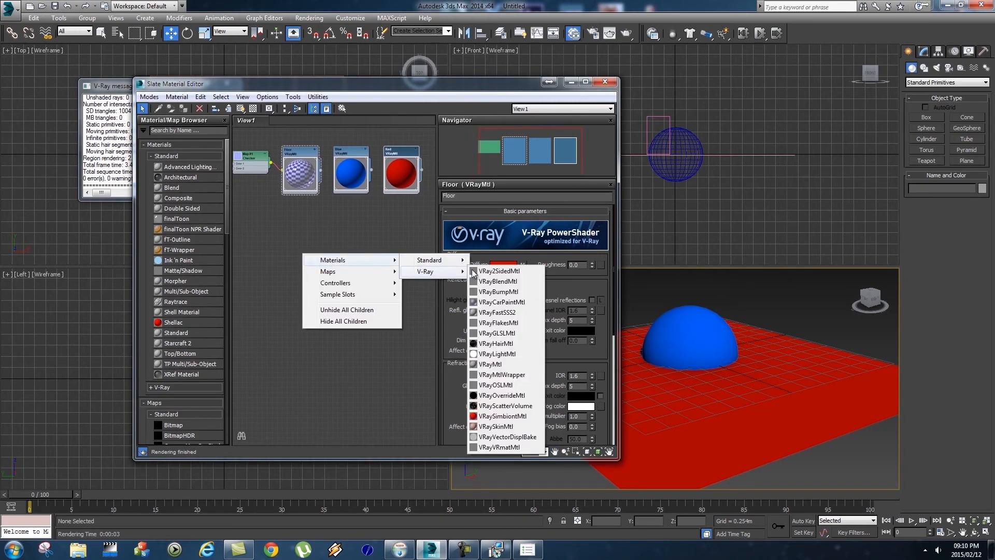
pyautogui.click(484, 365)
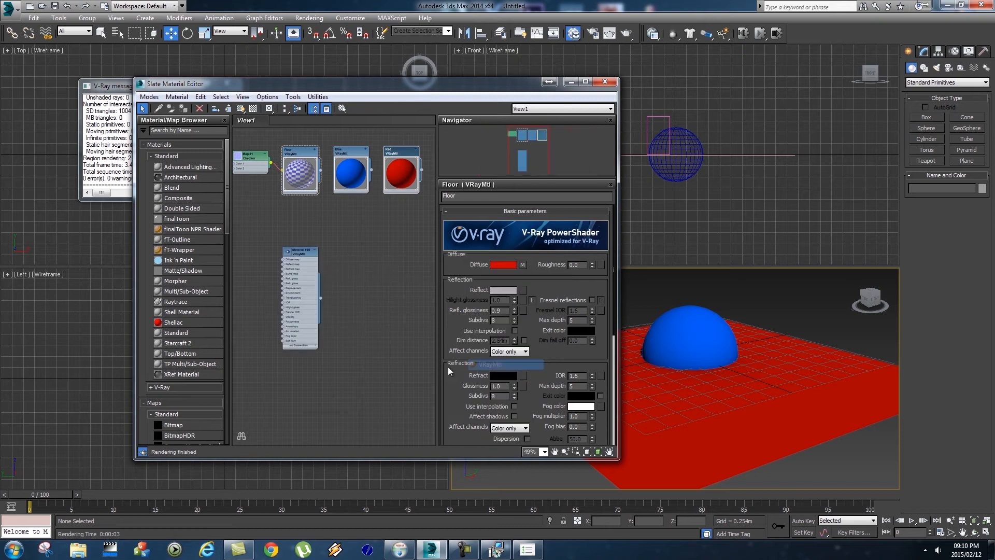
pyautogui.doubleClick(287, 252)
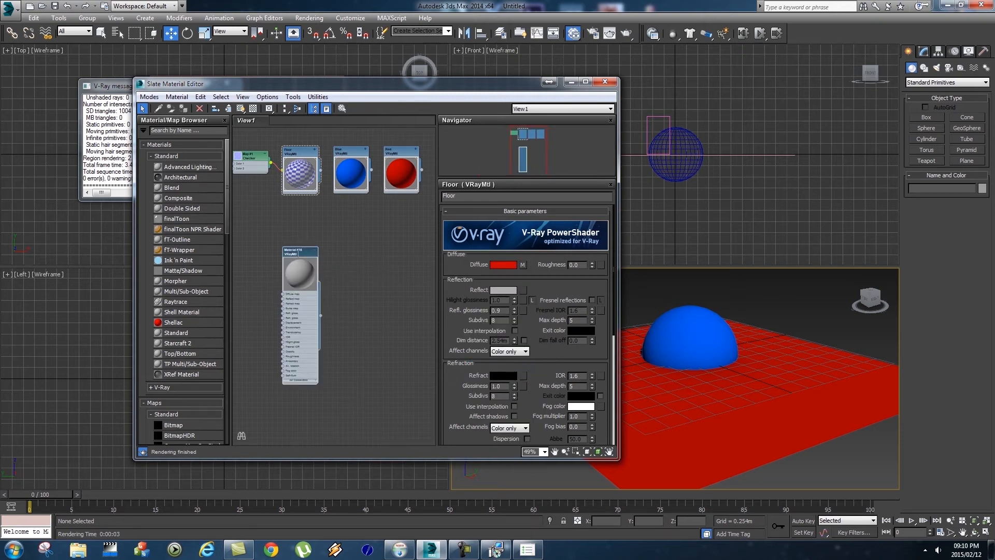
pyautogui.doubleClick(299, 254)
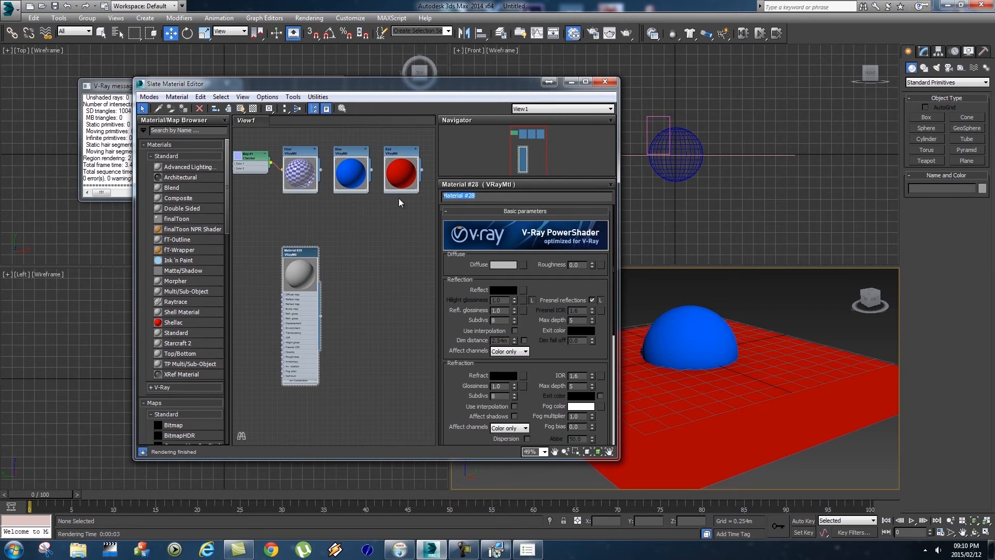
pyautogui.write('Bitmap')
pyautogui.moveTo(296, 252); pyautogui.dragTo(336, 240)
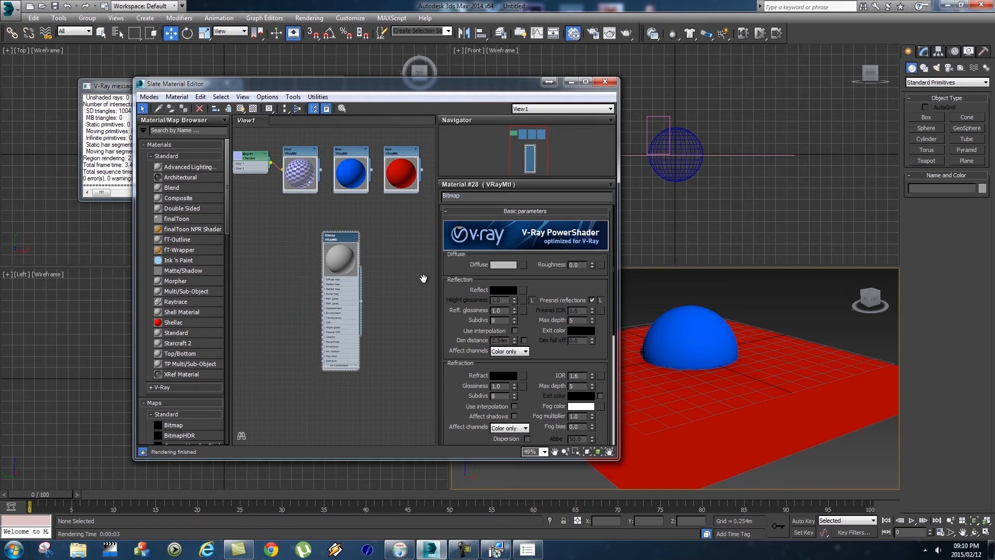
# - Add a Bitmap map using grass.jpg to the Diffuse slot of the Bitmap material
pyautogui.click(522, 265)
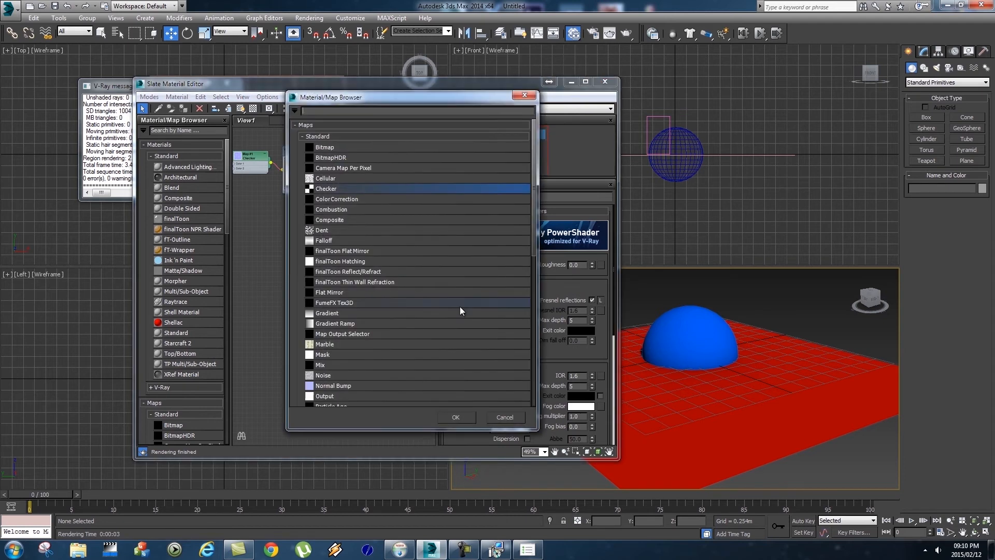
pyautogui.doubleClick(332, 148)
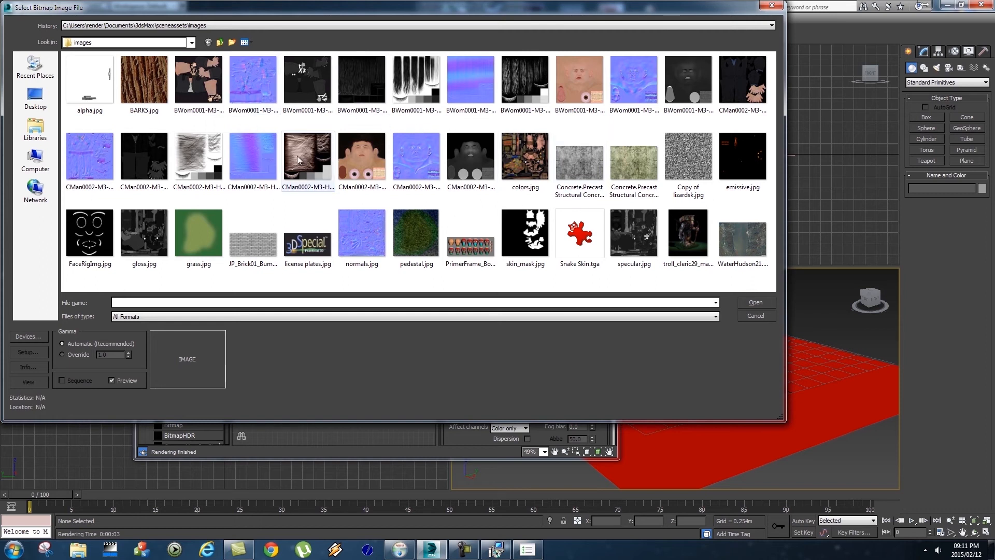
pyautogui.click(201, 236)
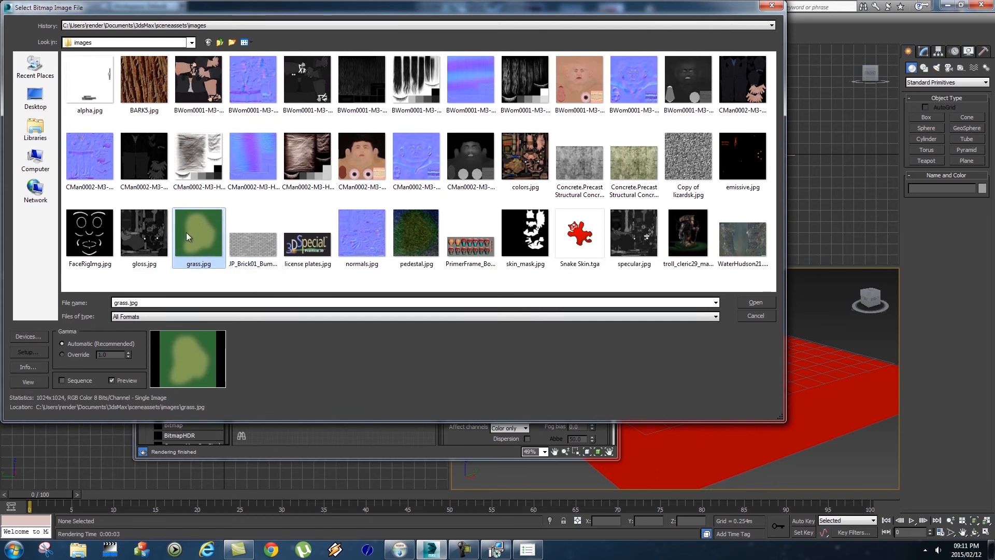
pyautogui.click(762, 303)
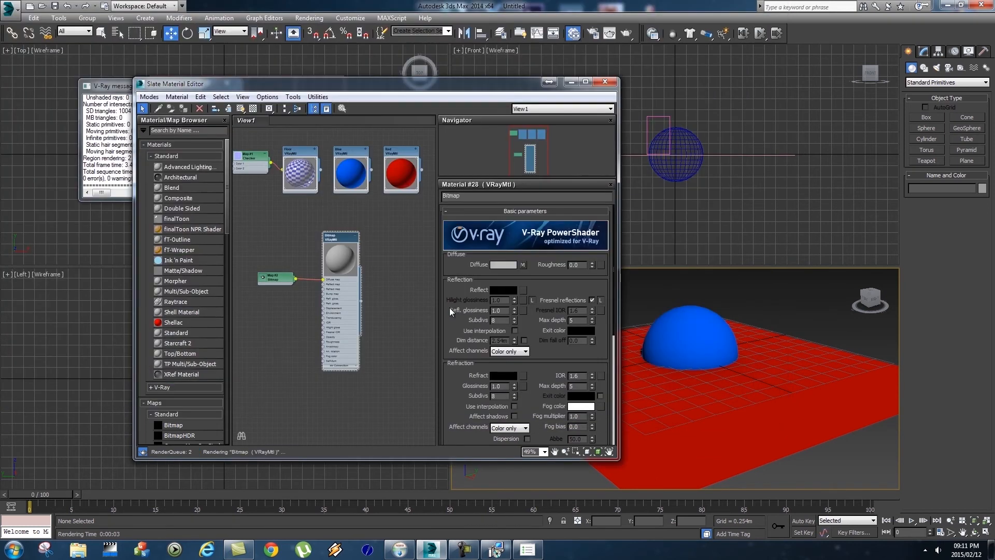
pyautogui.scroll(5, 294, 262)
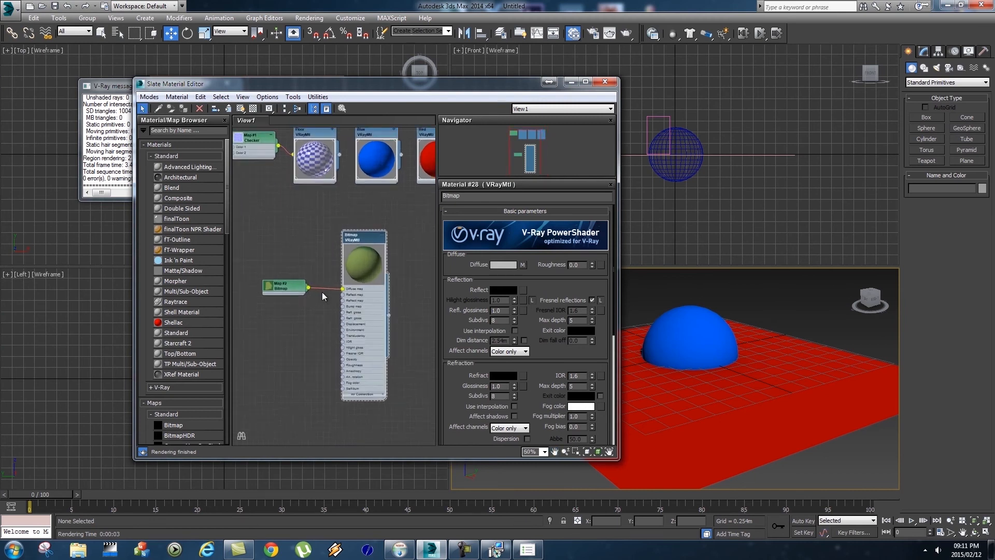
# - Apply the Bitmap material to the sphere in the perspective view
pyautogui.moveTo(267, 292); pyautogui.dragTo(269, 293)
pyautogui.moveTo(371, 219); pyautogui.dragTo(344, 211)
pyautogui.click(727, 396)
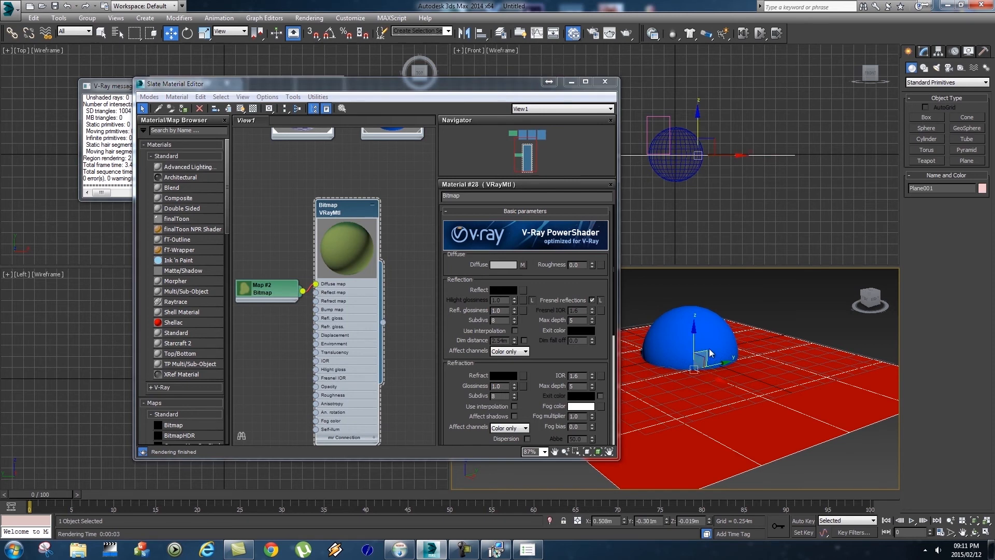
pyautogui.click(715, 360)
pyautogui.moveTo(383, 325); pyautogui.dragTo(676, 330)
pyautogui.scroll(6, 712, 365)
pyautogui.scroll(2, 705, 357)
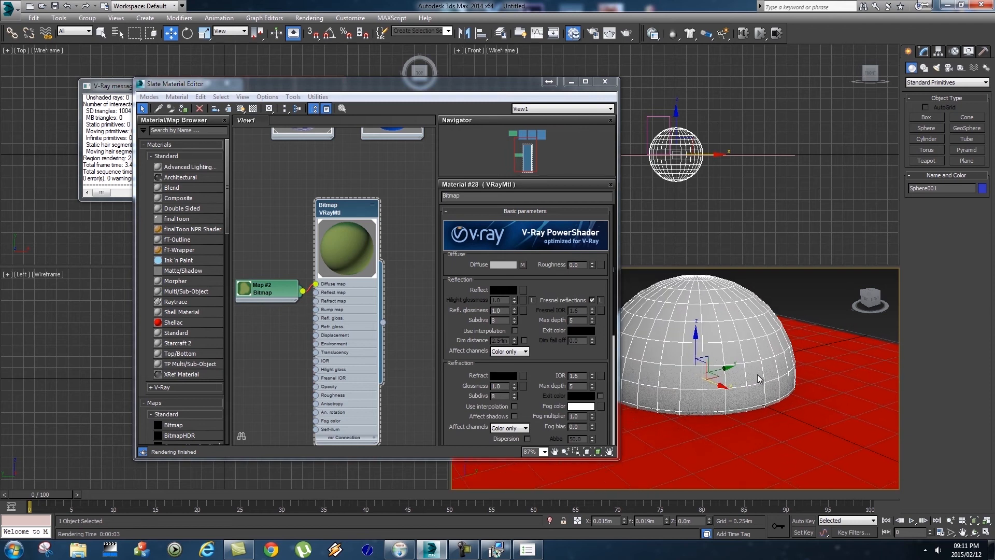
# - Render the perspective view to check the grass texture on the sphere, and close the rendered image
pyautogui.click(309, 18)
pyautogui.click(319, 31)
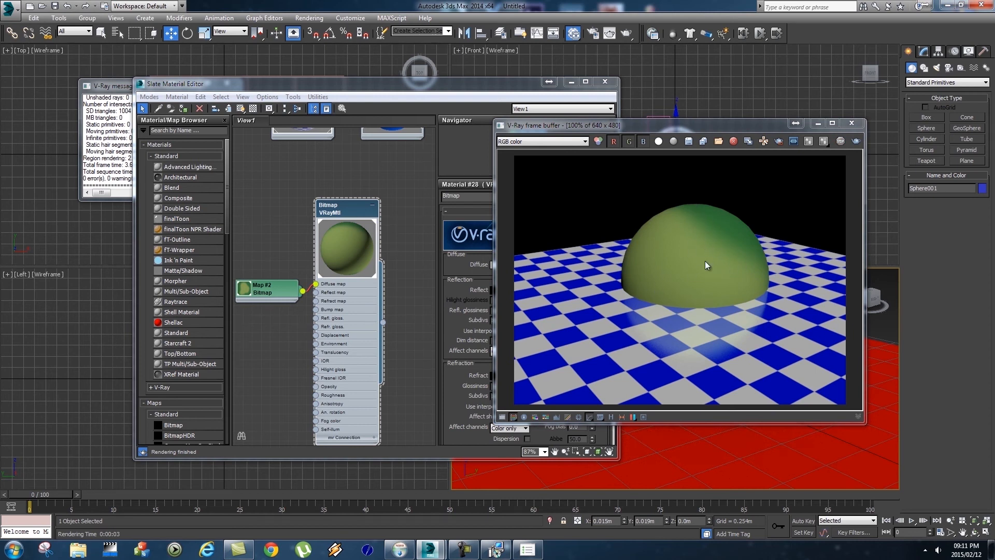
pyautogui.moveTo(343, 207); pyautogui.dragTo(352, 197)
pyautogui.click(851, 123)
# - Replace the diffuse map's image with CocaColaColorMap.jpg from the Desktop
pyautogui.moveTo(273, 291); pyautogui.dragTo(270, 253)
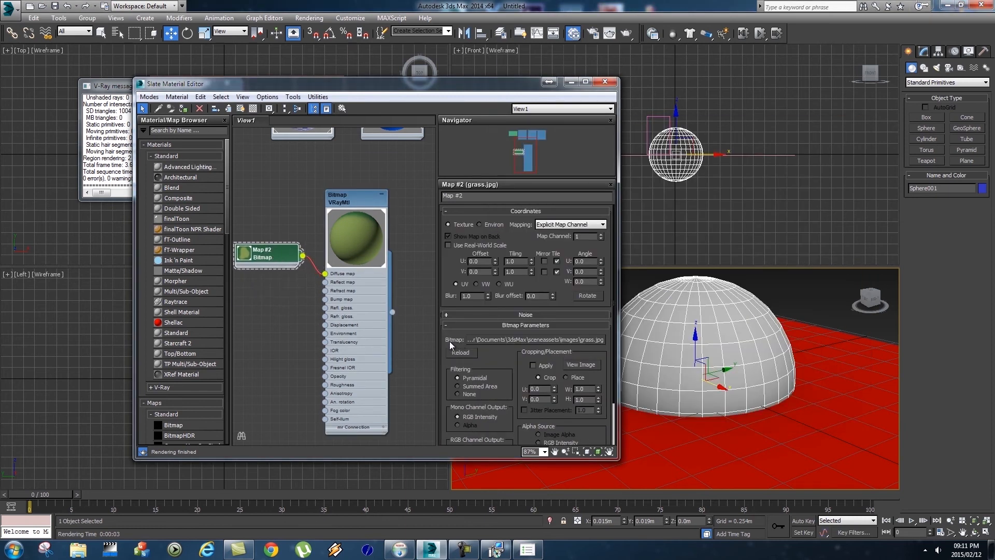
pyautogui.click(575, 339)
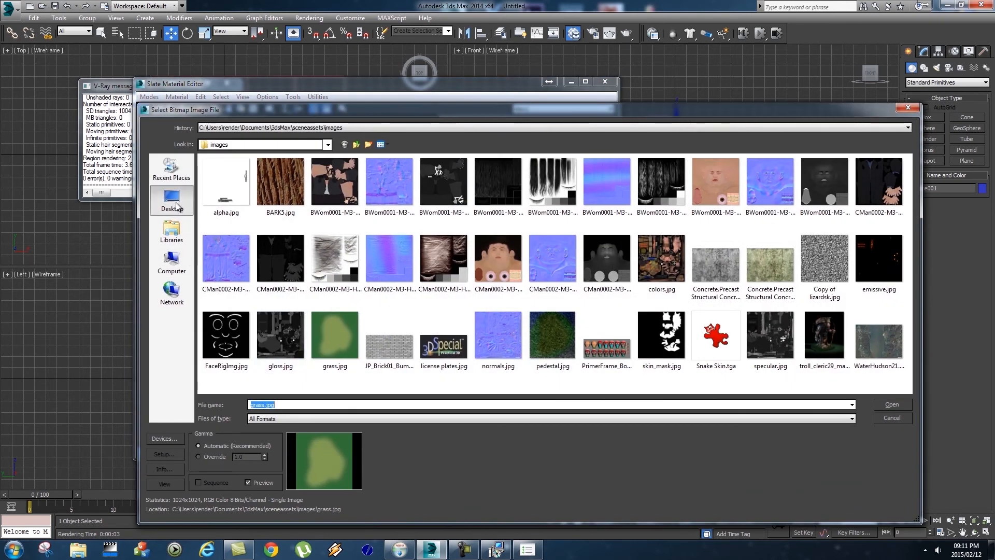
pyautogui.click(176, 206)
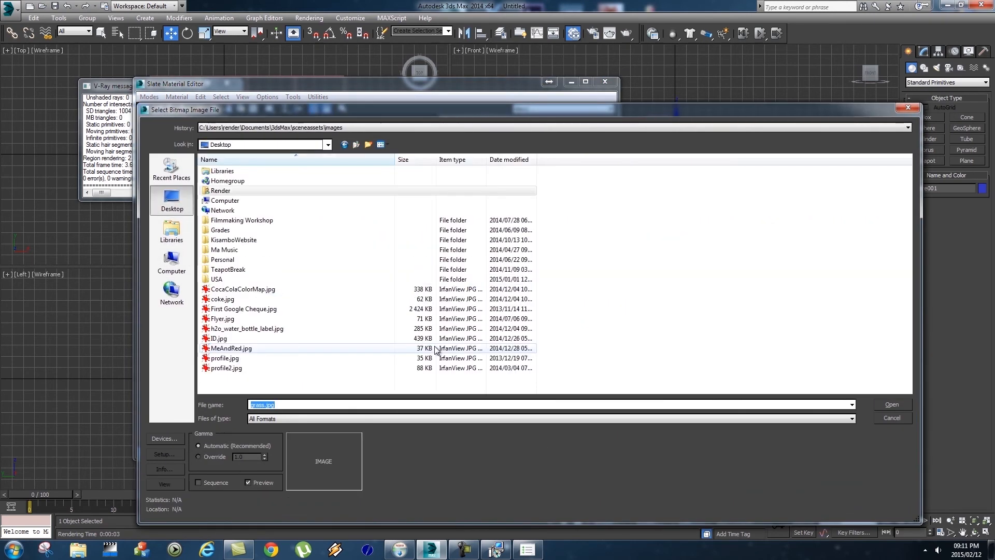
pyautogui.click(242, 289)
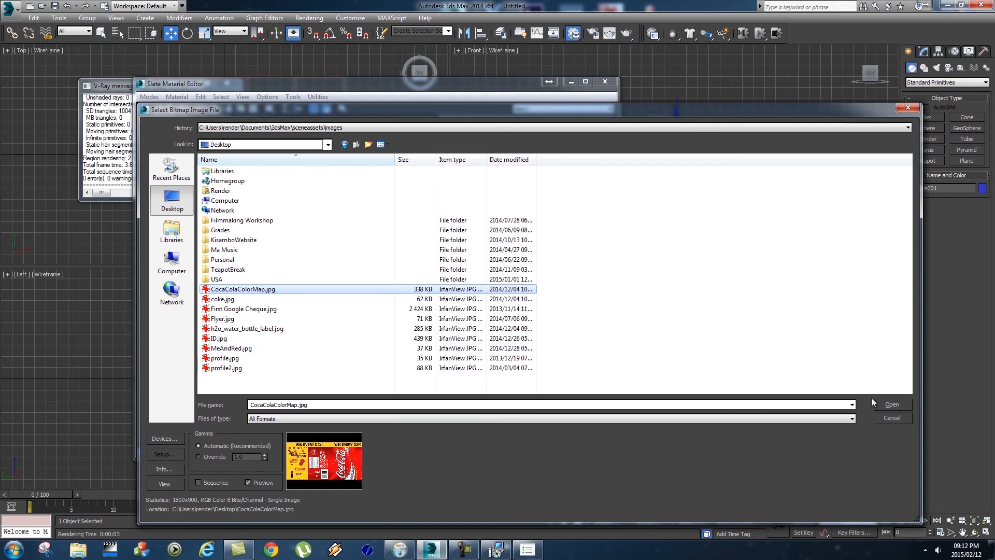
pyautogui.click(883, 404)
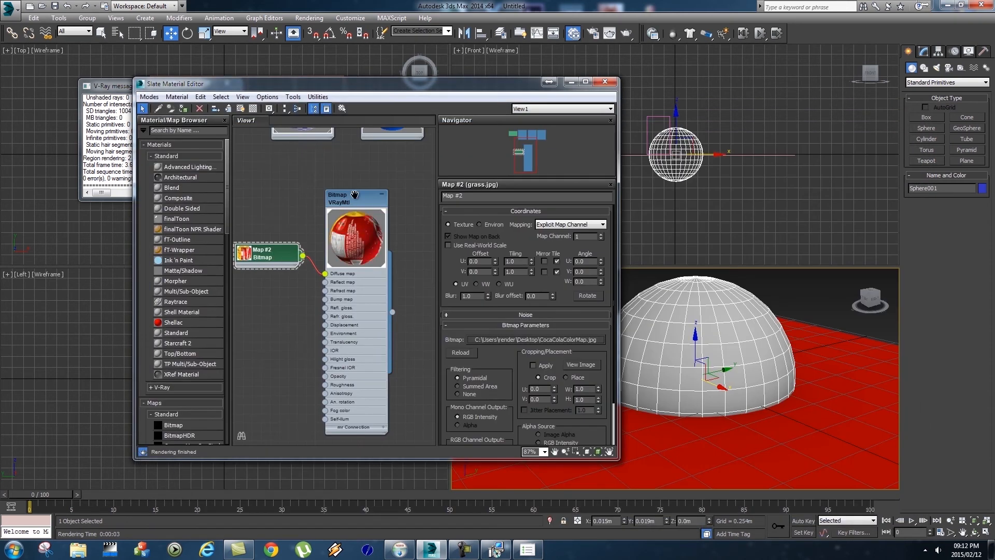
pyautogui.moveTo(354, 194); pyautogui.dragTo(355, 185)
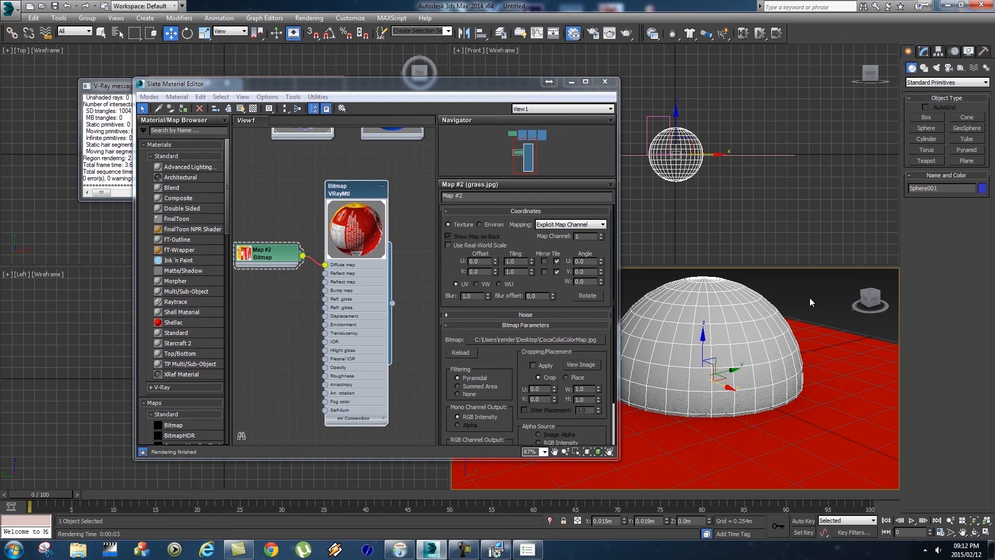
# - Render the scene to check the Coca-Cola texture on the sphere, and close the rendered image
pyautogui.click(309, 18)
pyautogui.click(317, 29)
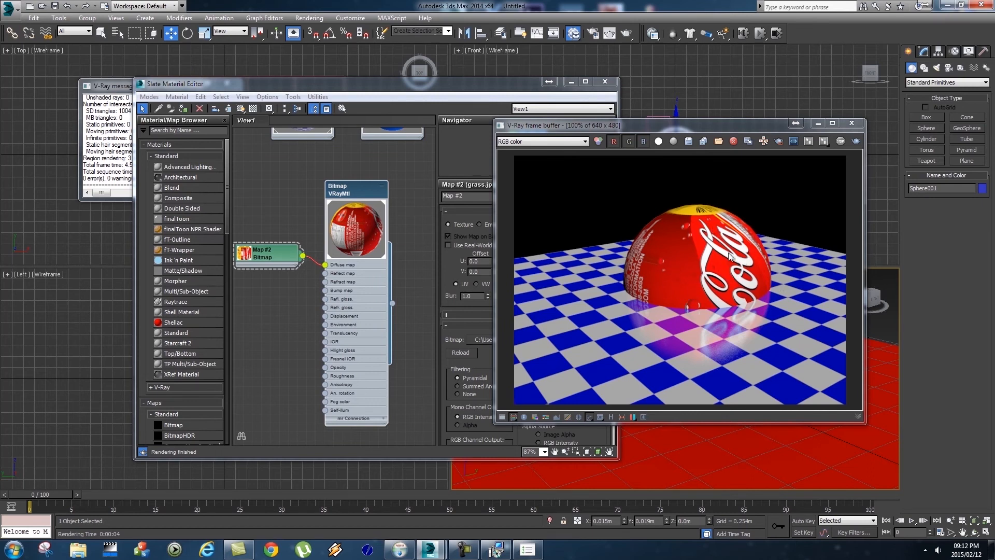
pyautogui.click(852, 124)
# - Reposition the Bitmap material and map nodes, and set the map's offset to U 0.72 and V -0.43
pyautogui.moveTo(358, 184); pyautogui.dragTo(376, 174)
pyautogui.moveTo(275, 266); pyautogui.dragTo(283, 256)
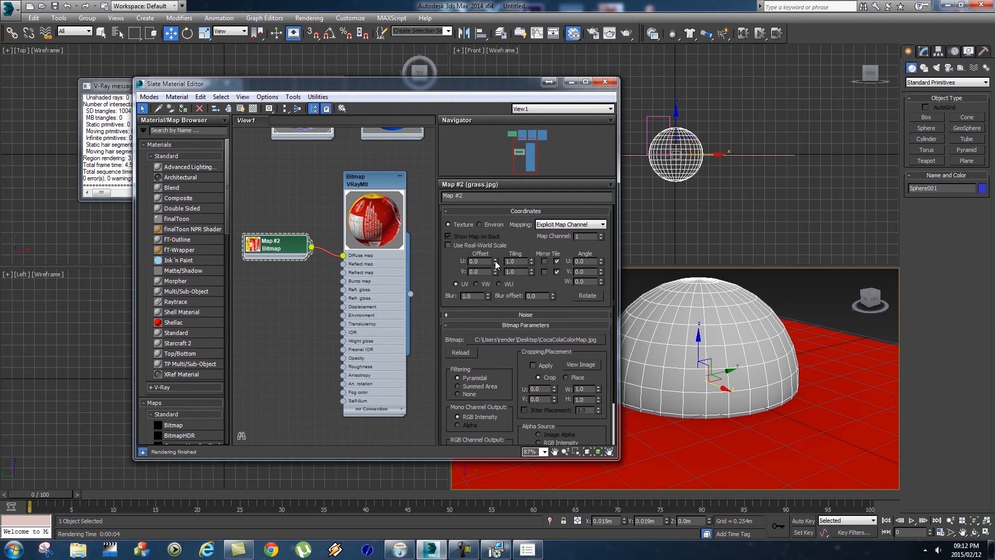
pyautogui.moveTo(495, 260); pyautogui.dragTo(495, 294)
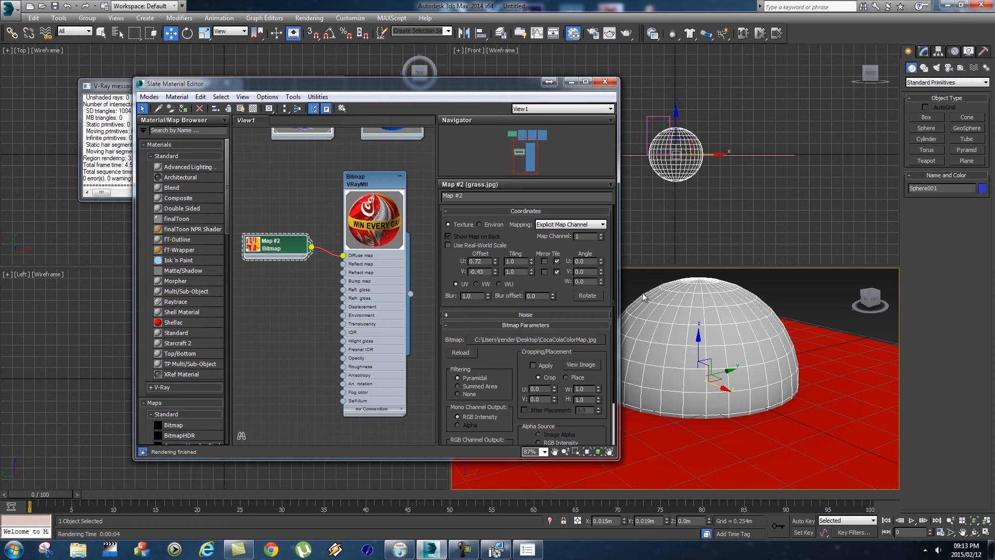
# - Render the scene with the offset texture, and close the rendered image and the Slate Material Editor
pyautogui.click(309, 18)
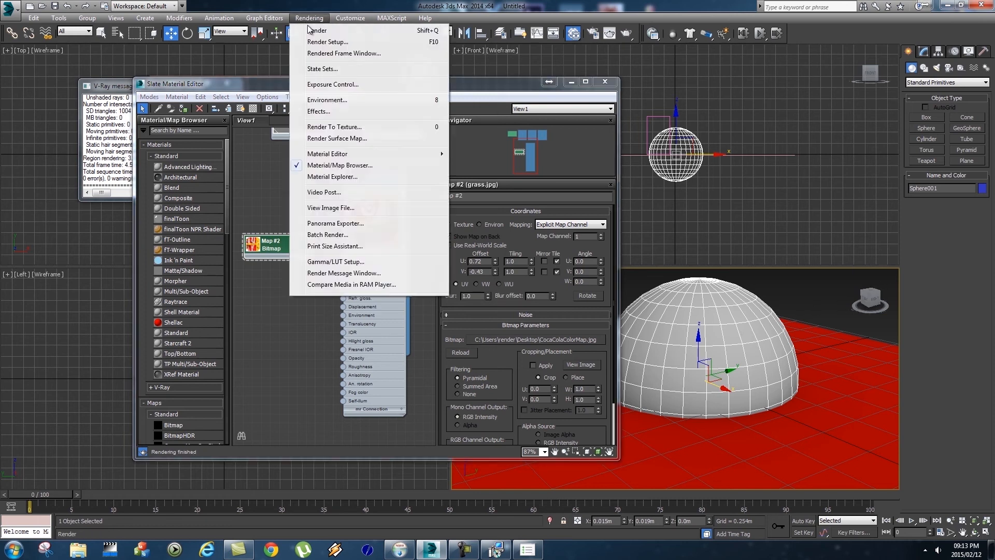
pyautogui.click(317, 30)
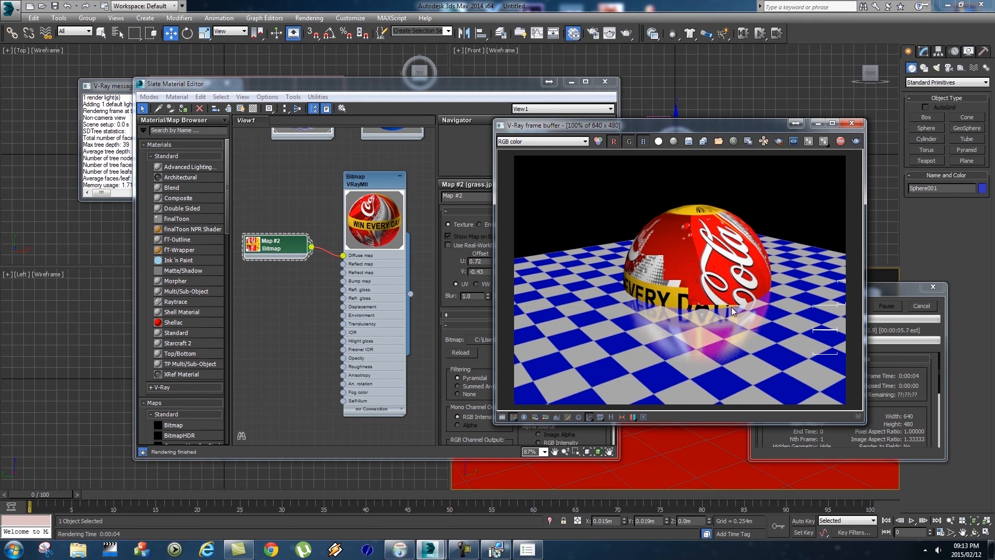
pyautogui.click(852, 122)
pyautogui.click(605, 83)
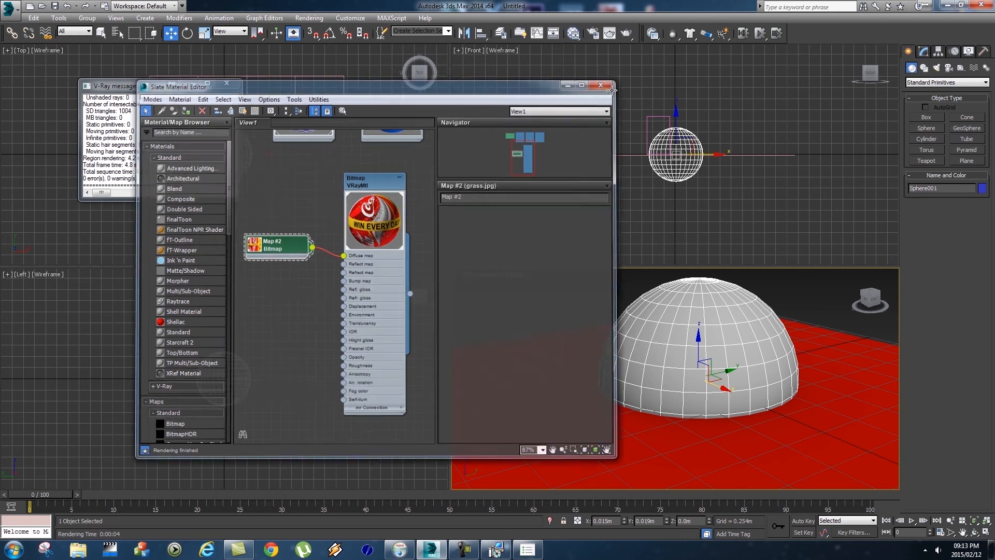
# - Set the perspective viewport to display Realistic Materials with Maps
pyautogui.keyDown('alt'); pyautogui.moveTo(573, 336); pyautogui.dragTo(544, 307, button='middle'); pyautogui.keyUp('alt')
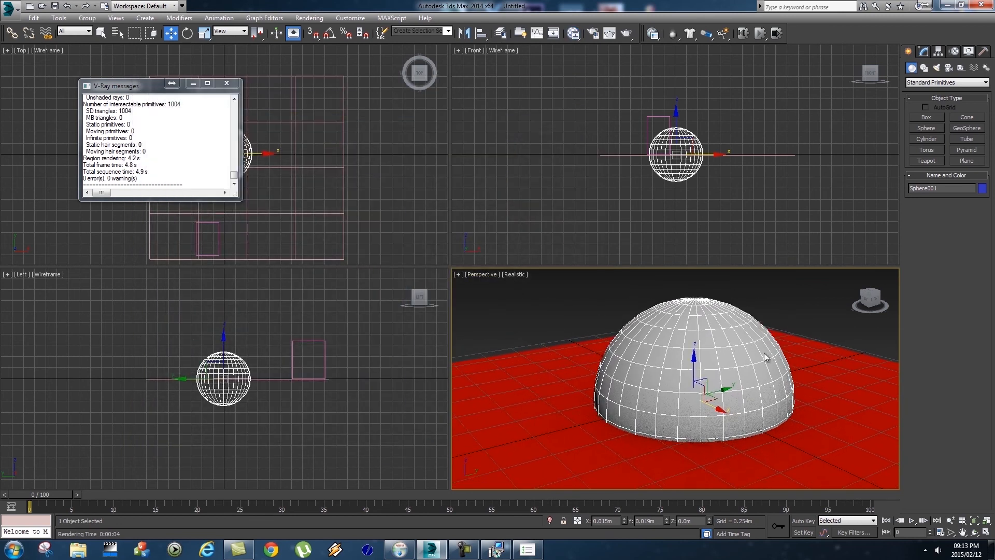
pyautogui.click(513, 275)
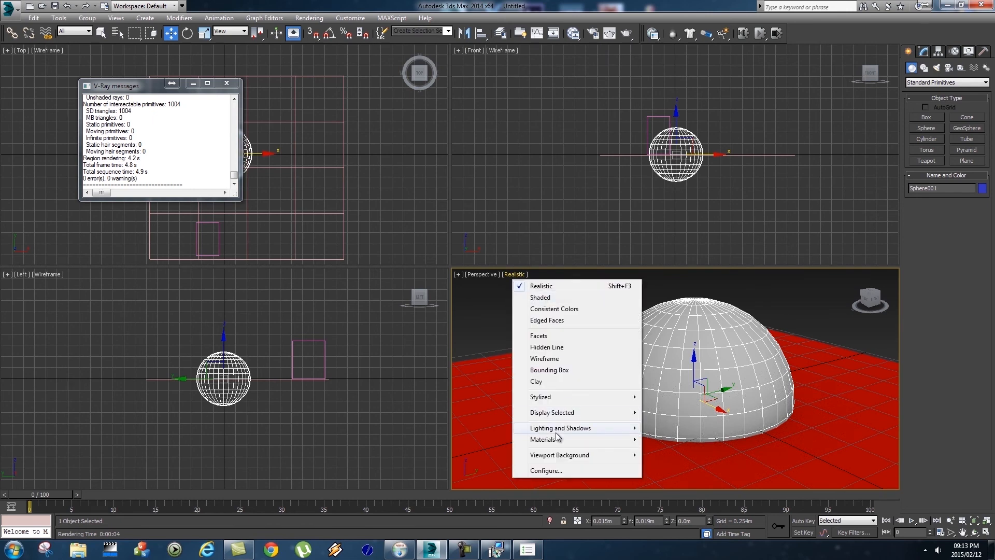
pyautogui.moveTo(552, 440)
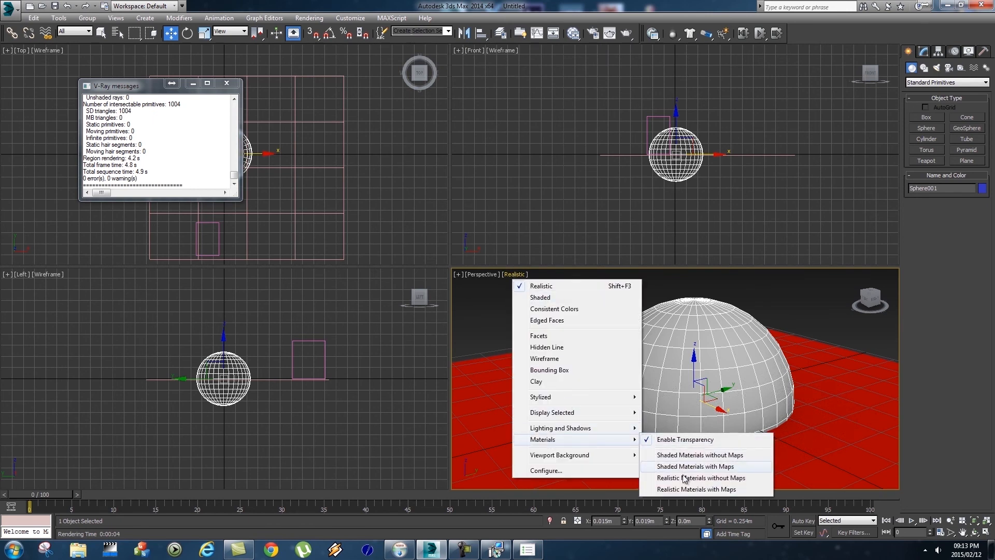
pyautogui.click(726, 490)
pyautogui.moveTo(801, 408); pyautogui.dragTo(759, 413, button='middle')
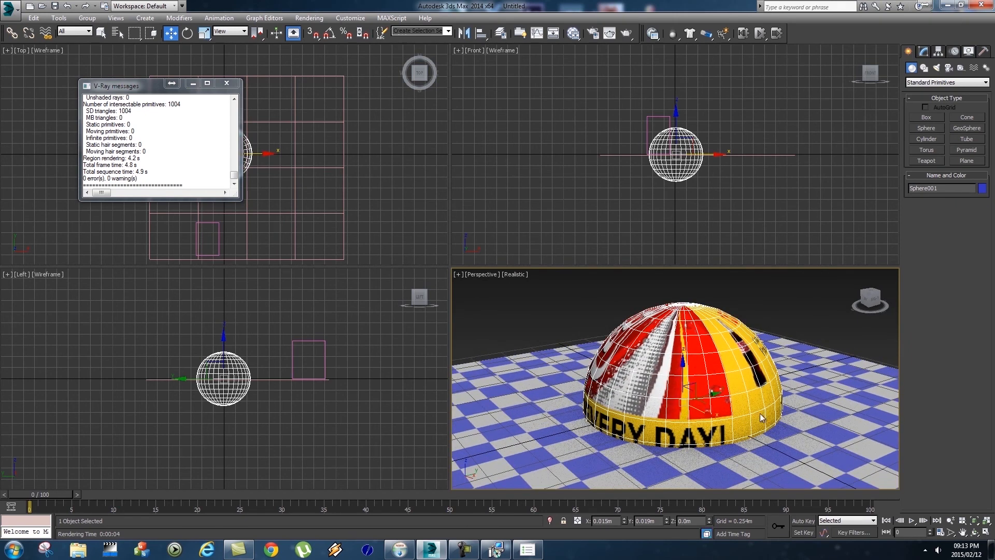
# - Reopen the Slate Material Editor beside the perspective view and set the Coca-Cola map's offset to U 1.51 and V -0.16
pyautogui.press('m')
pyautogui.moveTo(402, 85); pyautogui.dragTo(309, 65)
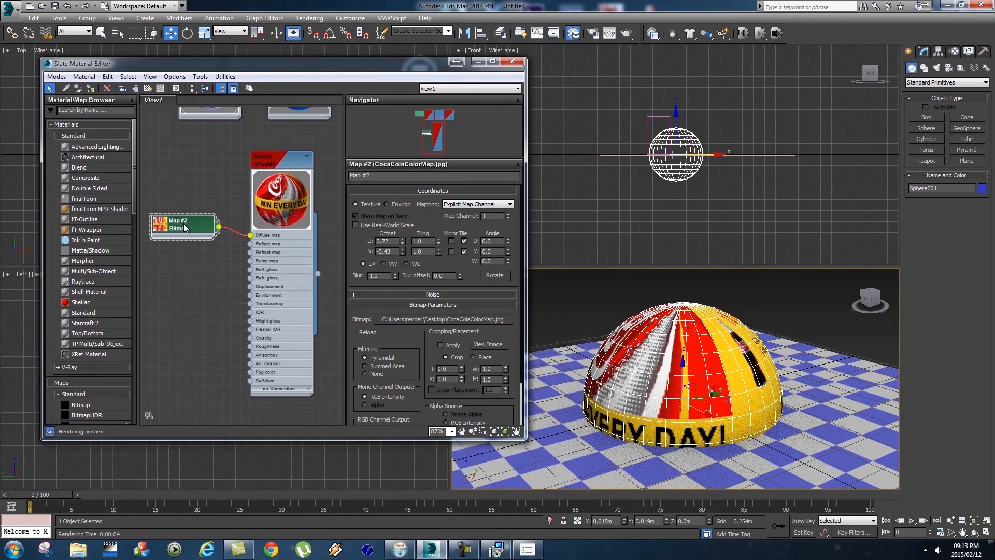
pyautogui.moveTo(185, 228); pyautogui.dragTo(185, 202)
pyautogui.moveTo(403, 241); pyautogui.dragTo(402, 215)
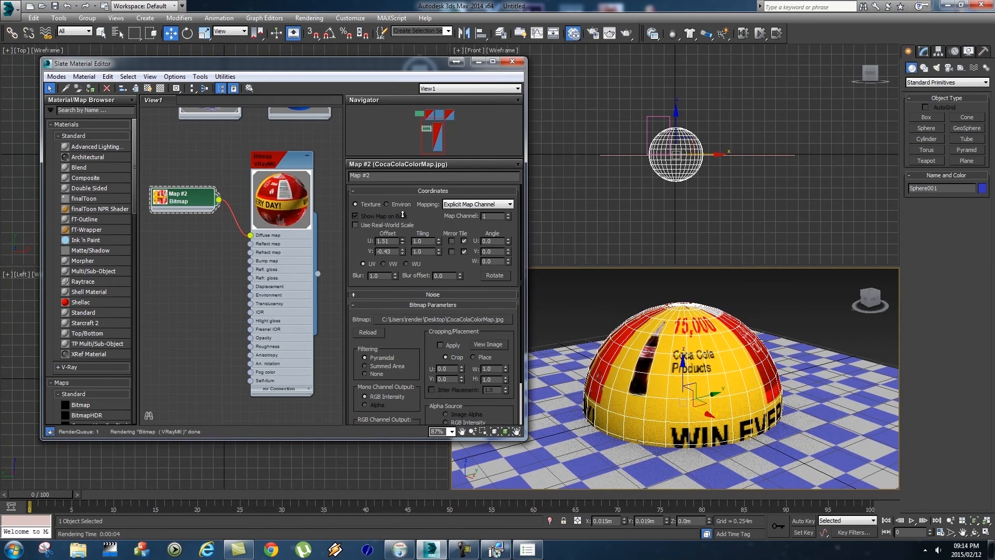
pyautogui.moveTo(402, 252); pyautogui.dragTo(403, 241)
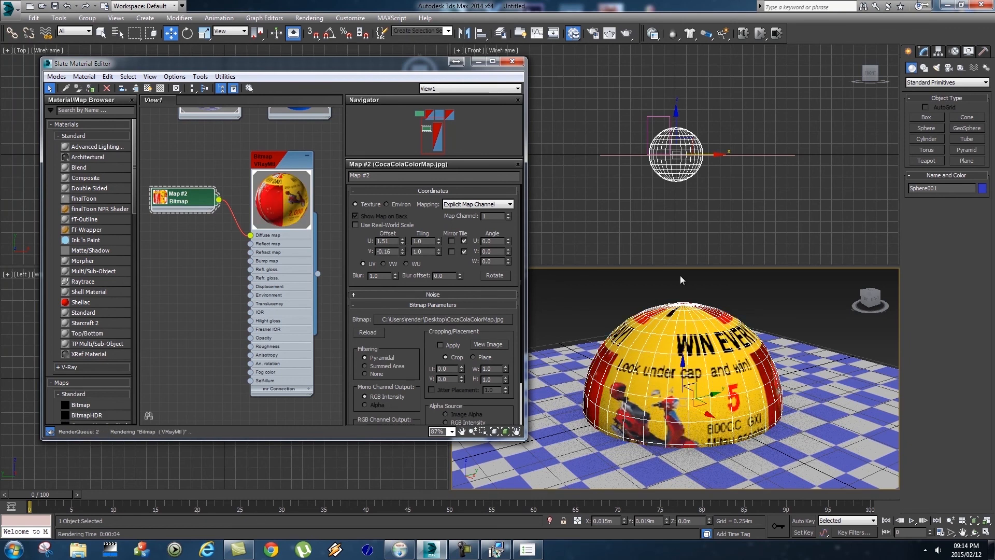
# - Render the scene to check the shifted texture, and move the collapsed Bitmap material node closer to its map node
pyautogui.click(330, 19)
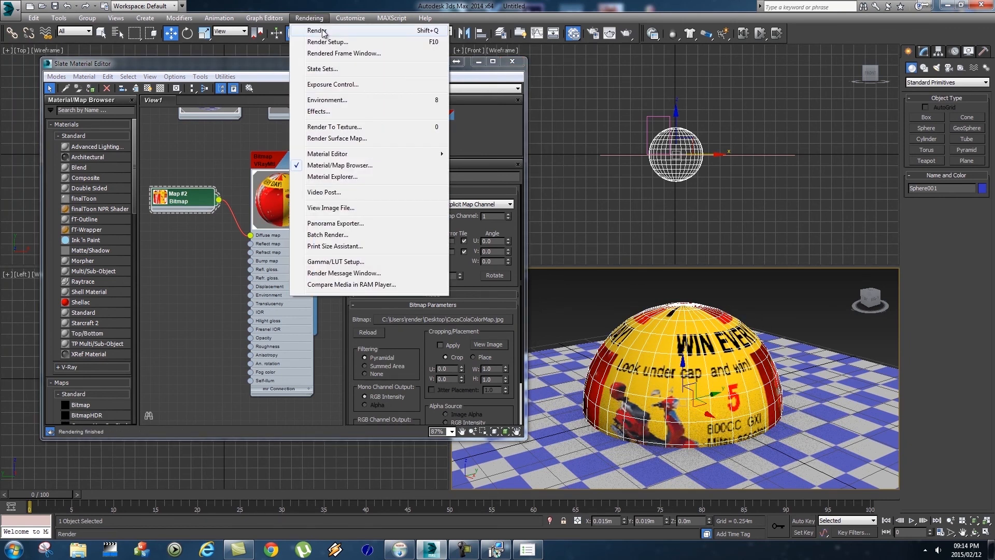
pyautogui.click(322, 30)
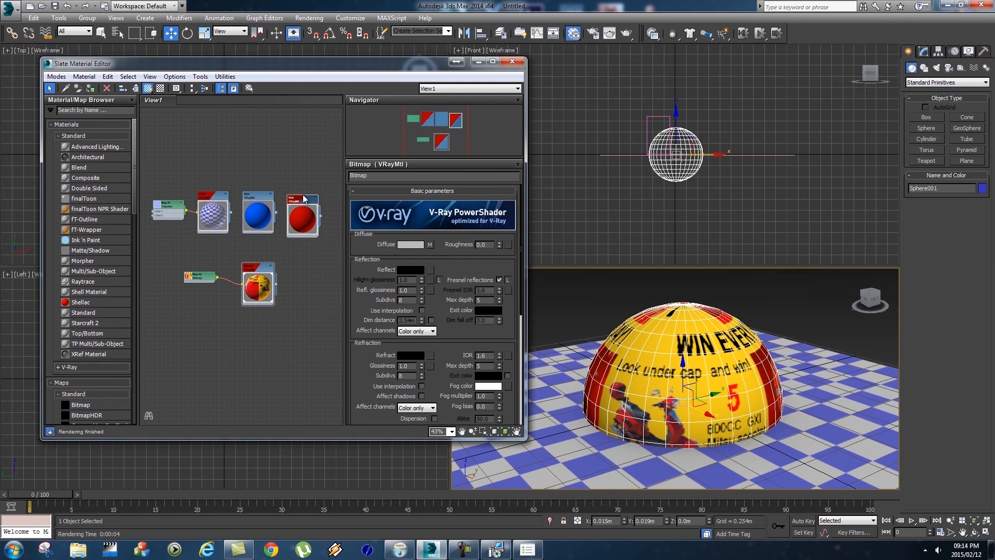
pyautogui.moveTo(260, 270); pyautogui.dragTo(251, 266)
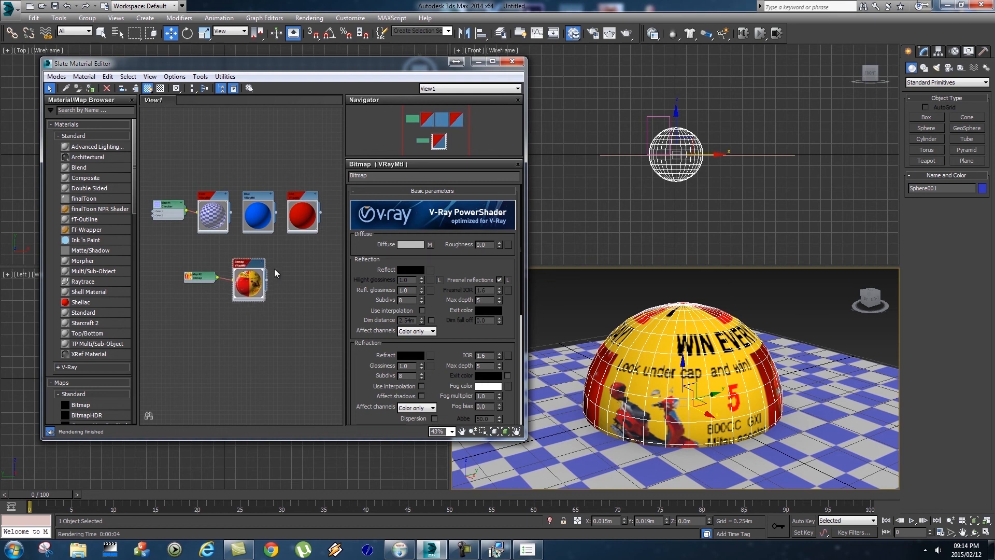
pyautogui.moveTo(284, 273); pyautogui.dragTo(282, 294, button='middle')
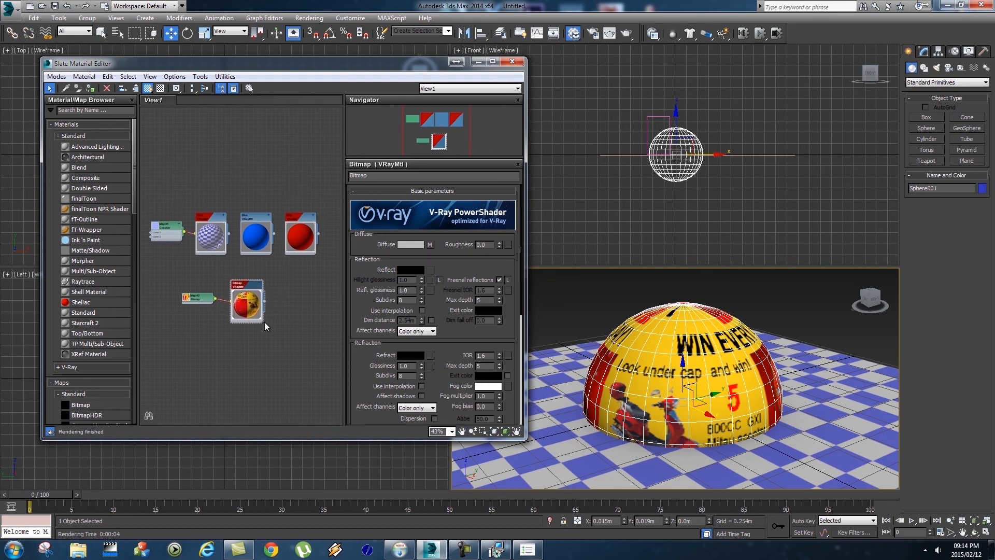